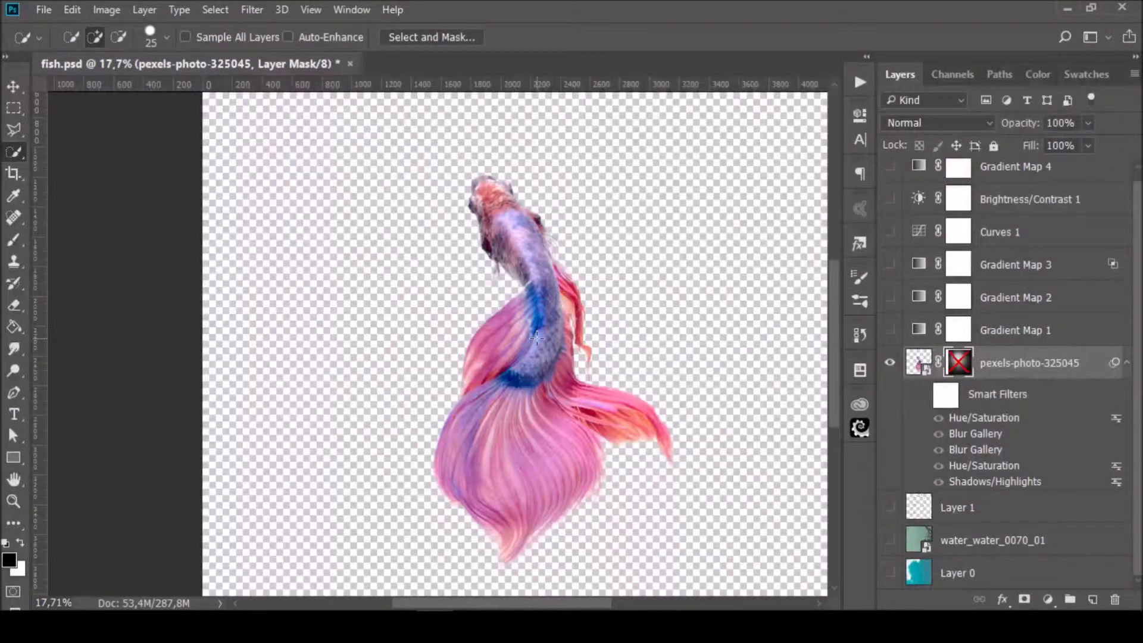
Step: Make Layer 0 visible so the teal sky with soft white clouds sits behind the fish
{"action": "scroll", "coordinate": [598, 312], "scroll_direction": "down", "scroll_amount": 1}
{"action": "scroll", "coordinate": [536, 321], "scroll_direction": "up", "scroll_amount": 1}
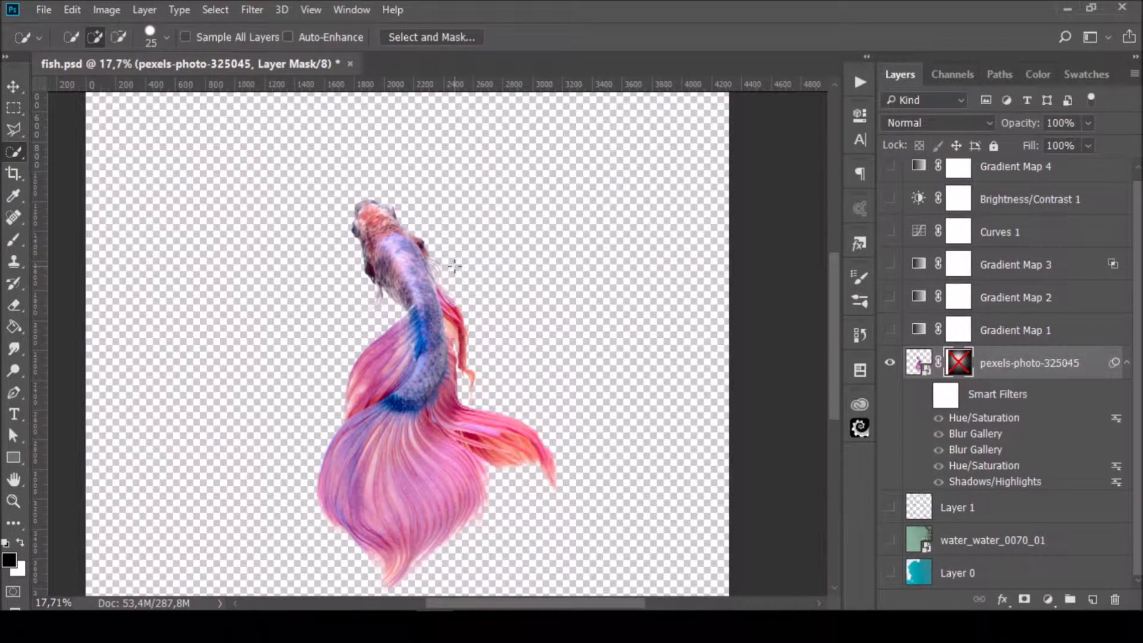
{"action": "scroll", "coordinate": [431, 293], "scroll_direction": "down", "scroll_amount": 1}
{"action": "scroll", "coordinate": [429, 294], "scroll_direction": "up", "scroll_amount": 1}
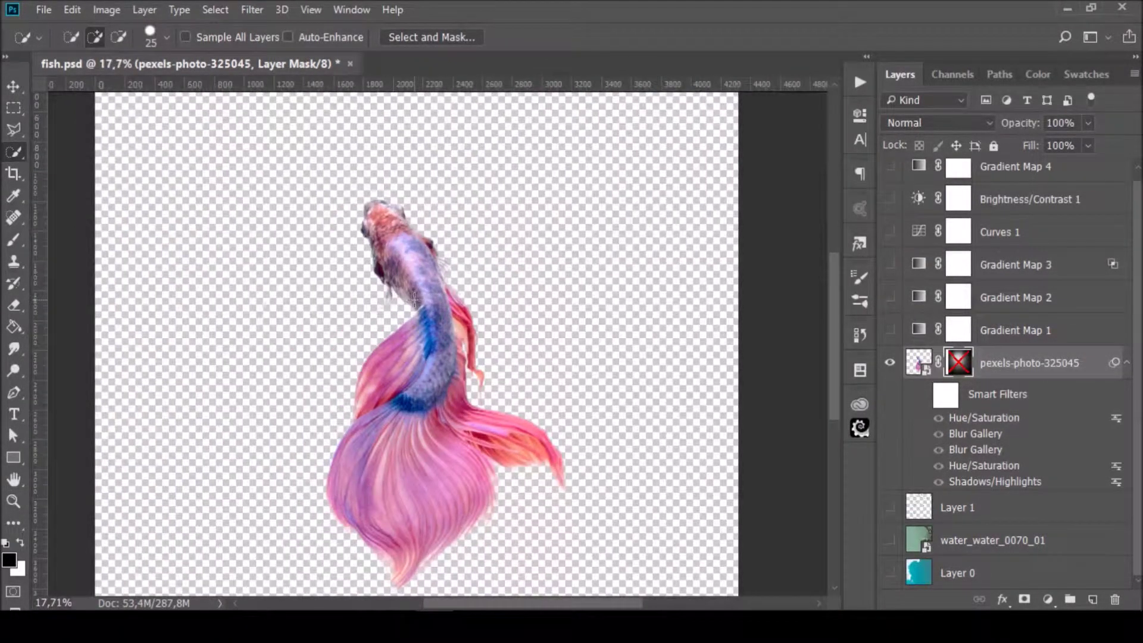
{"action": "scroll", "coordinate": [420, 292], "scroll_direction": "up", "scroll_amount": 1}
{"action": "scroll", "coordinate": [426, 295], "scroll_direction": "down", "scroll_amount": 1}
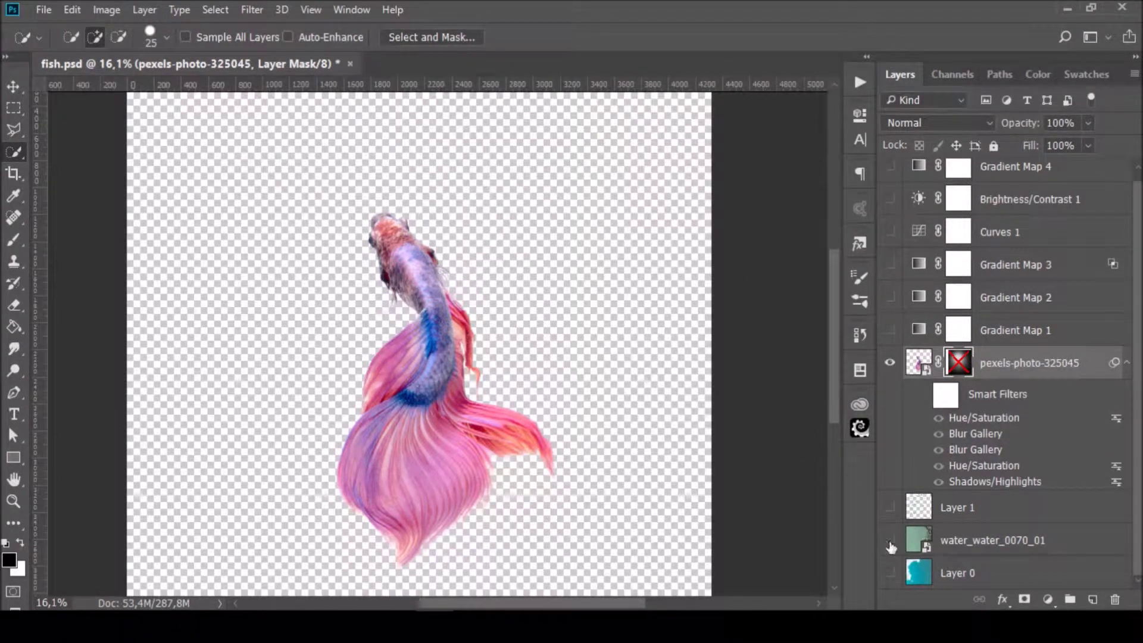
{"action": "left_click", "coordinate": [890, 577]}
{"action": "scroll", "coordinate": [296, 424], "scroll_direction": "down", "scroll_amount": 2}
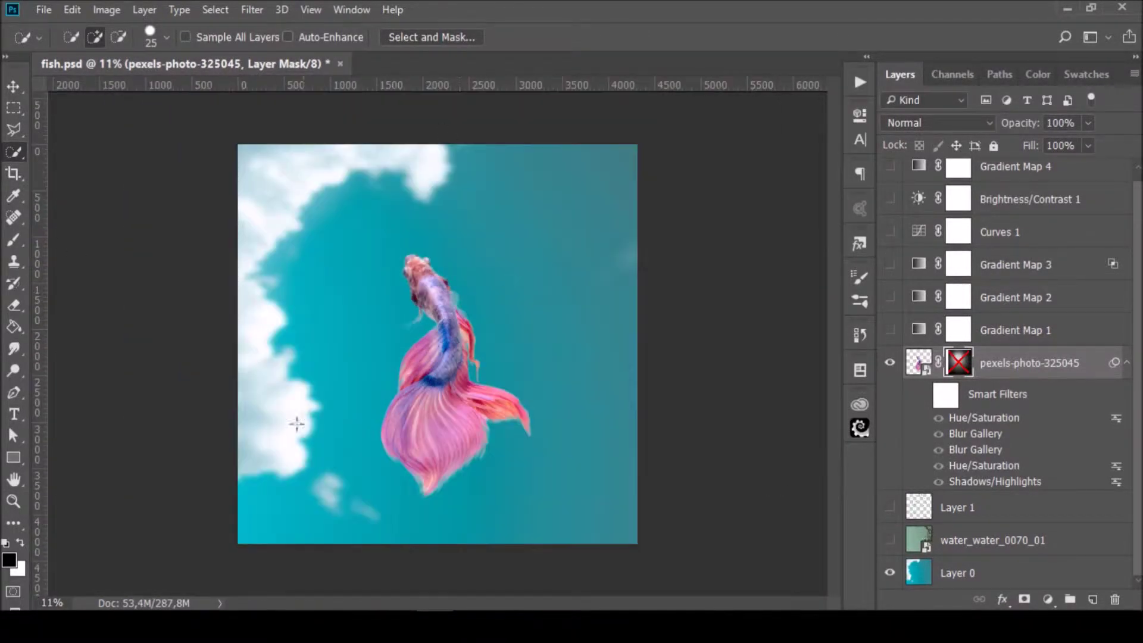
{"action": "scroll", "coordinate": [417, 295], "scroll_direction": "up", "scroll_amount": 1}
{"action": "scroll", "coordinate": [411, 290], "scroll_direction": "up", "scroll_amount": 1}
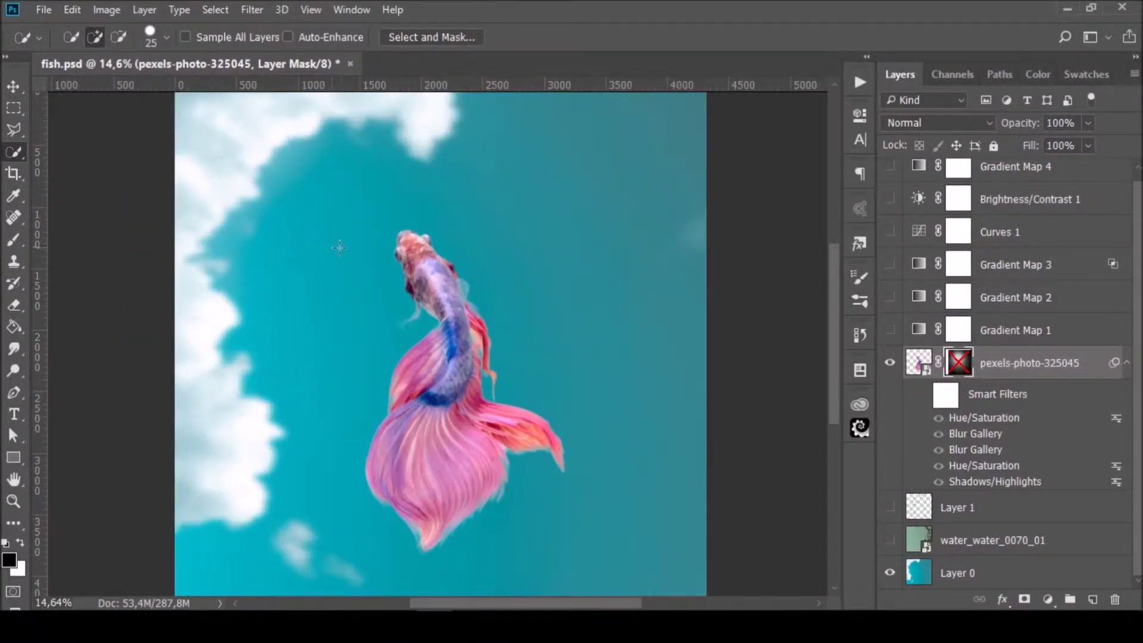
{"action": "scroll", "coordinate": [379, 268], "scroll_direction": "down", "scroll_amount": 1}
{"action": "scroll", "coordinate": [398, 280], "scroll_direction": "down", "scroll_amount": 1}
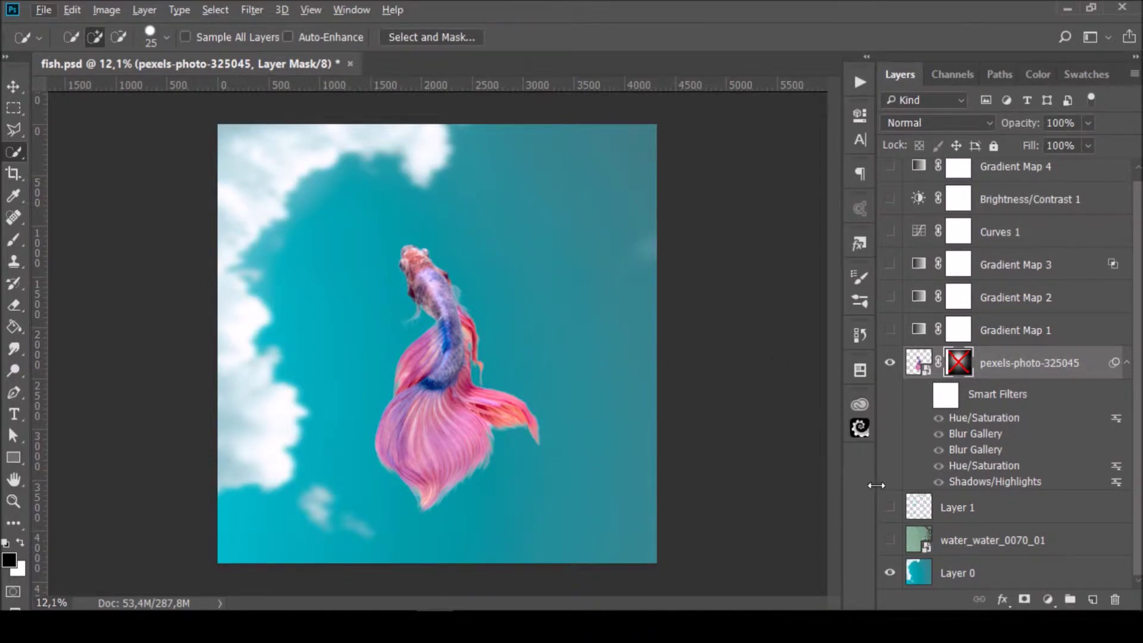
{"action": "scroll", "coordinate": [510, 345], "scroll_direction": "up", "scroll_amount": 1}
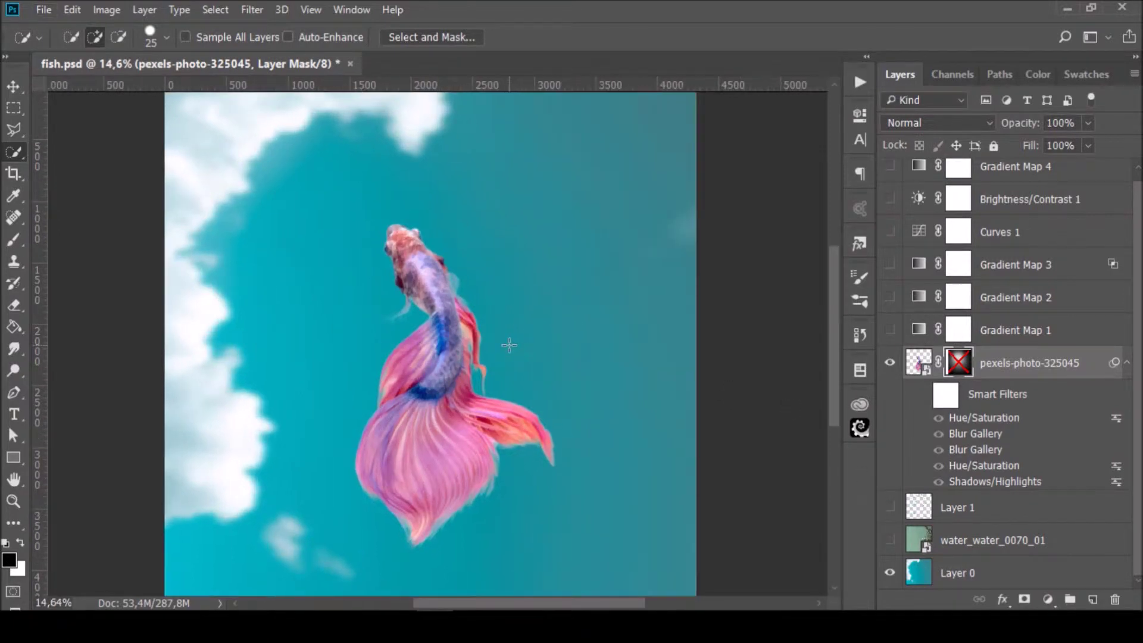
Step: Reveal the water_water_0070_01 seaweed texture layer and select the Spot Healing Brush
{"action": "left_click", "coordinate": [891, 541]}
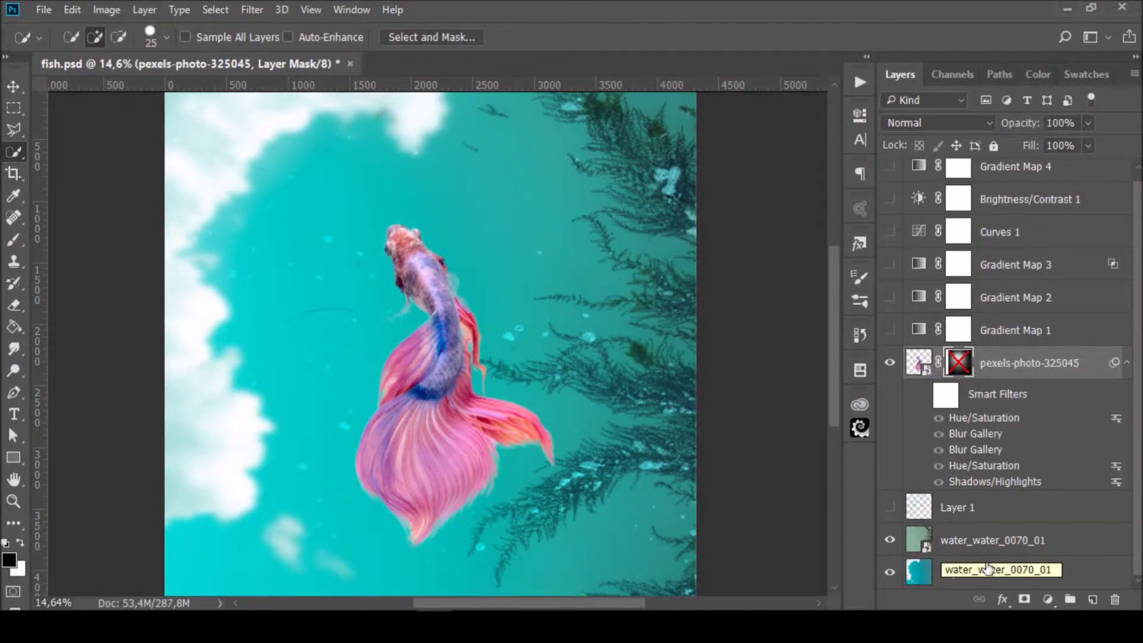
{"action": "scroll", "coordinate": [406, 177], "scroll_direction": "up", "scroll_amount": 1}
{"action": "scroll", "coordinate": [393, 184], "scroll_direction": "up", "scroll_amount": 1}
{"action": "scroll", "coordinate": [357, 232], "scroll_direction": "up", "scroll_amount": 3}
{"action": "scroll", "coordinate": [316, 274], "scroll_direction": "up", "scroll_amount": 2}
{"action": "scroll", "coordinate": [286, 310], "scroll_direction": "up", "scroll_amount": 1}
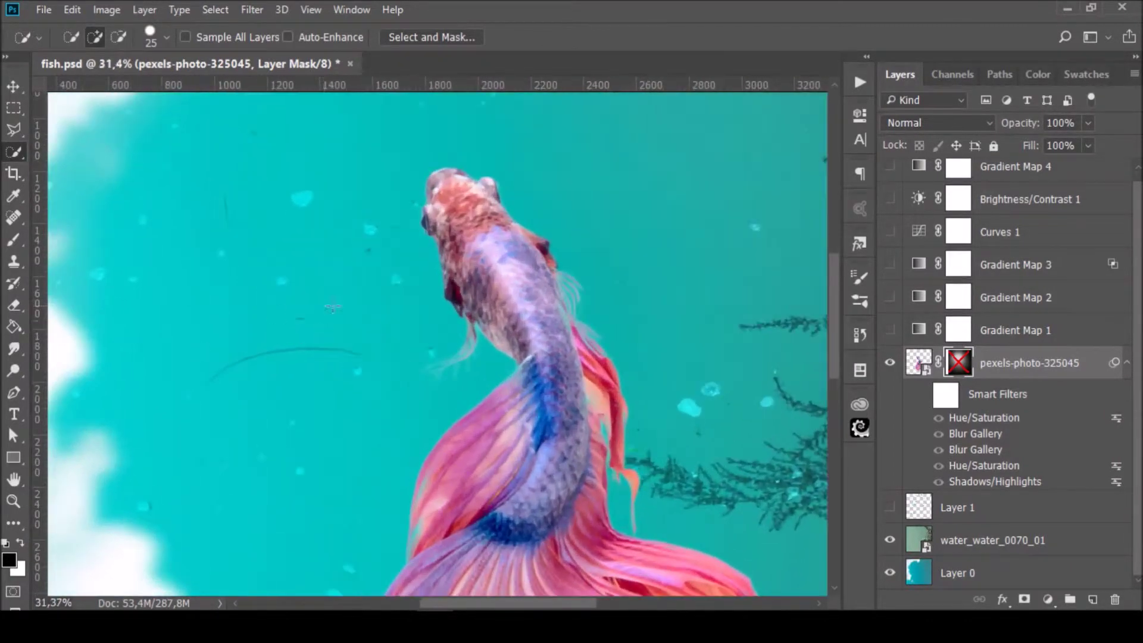
{"action": "scroll", "coordinate": [298, 255], "scroll_direction": "down", "scroll_amount": 3}
{"action": "scroll", "coordinate": [298, 254], "scroll_direction": "down", "scroll_amount": 3}
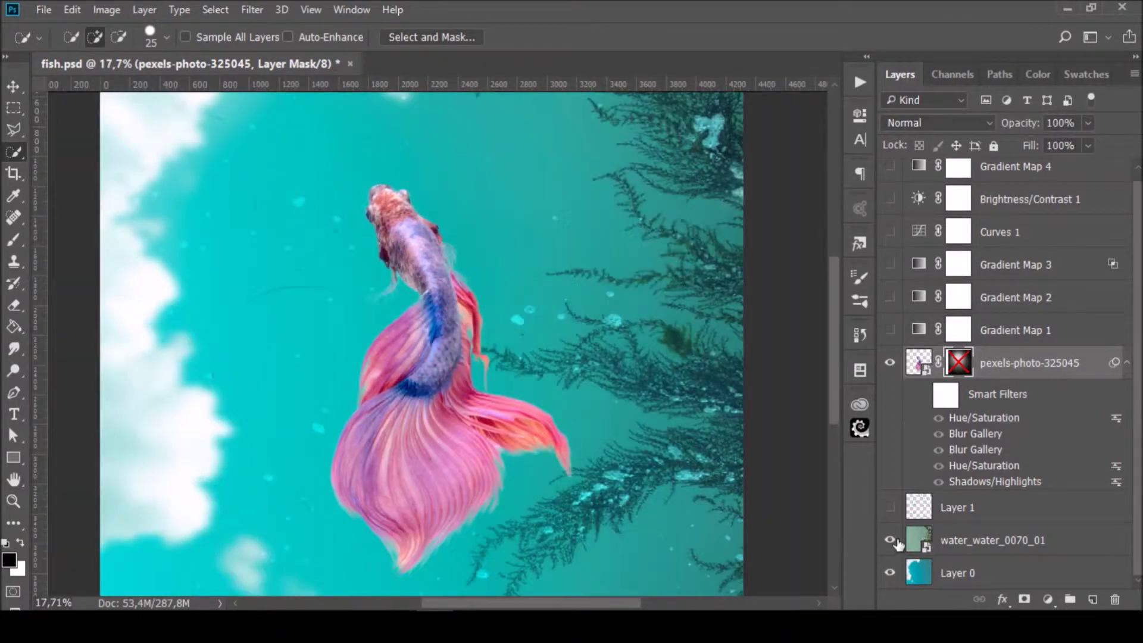
{"action": "left_click", "coordinate": [19, 219]}
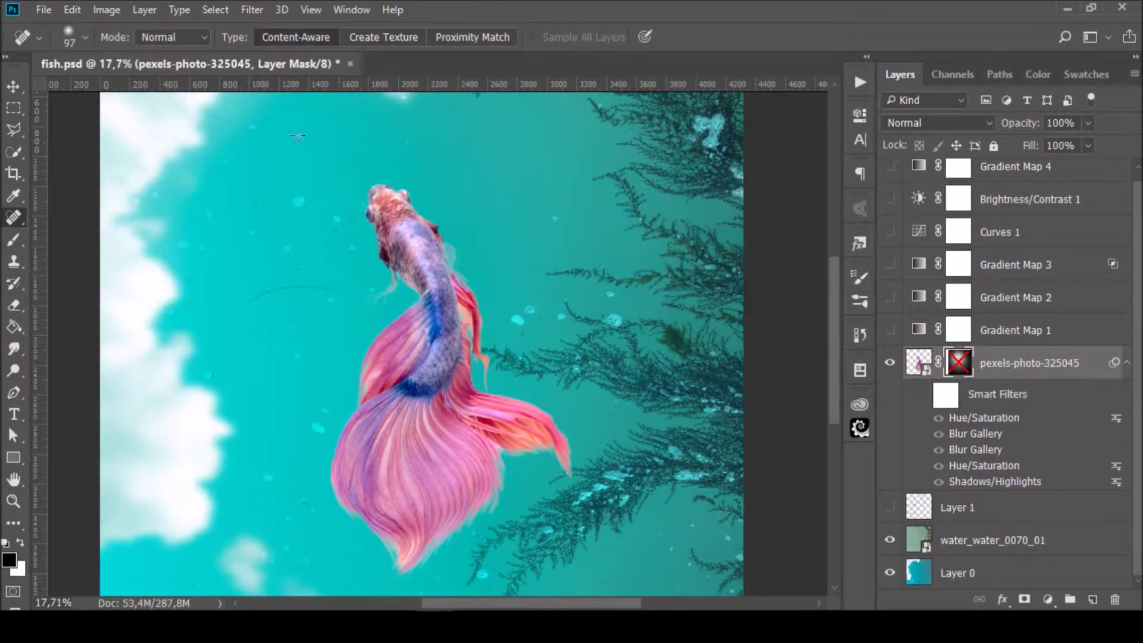
Step: On Layer 1 with Sample All Layers, heal the water speck left of the fish using a 197 brush
{"action": "left_click", "coordinate": [958, 507]}
{"action": "left_click", "coordinate": [890, 507]}
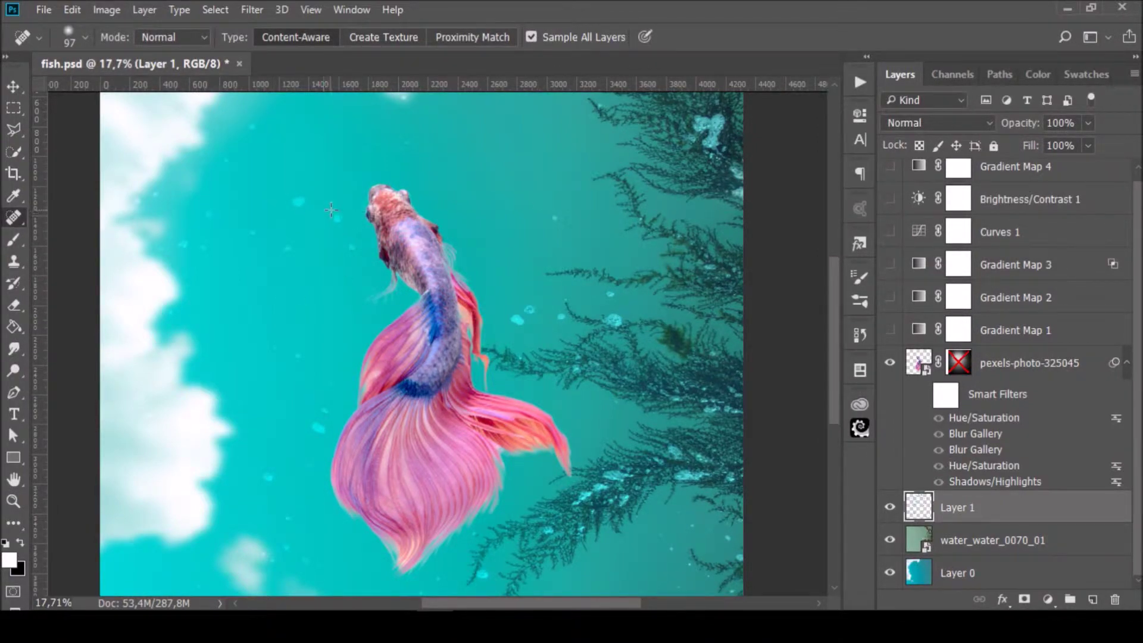
{"action": "scroll", "coordinate": [283, 185], "scroll_direction": "up", "scroll_amount": 3}
{"action": "scroll", "coordinate": [303, 206], "scroll_direction": "up", "scroll_amount": 2}
{"action": "right_click", "coordinate": [319, 241], "text": "alt"}
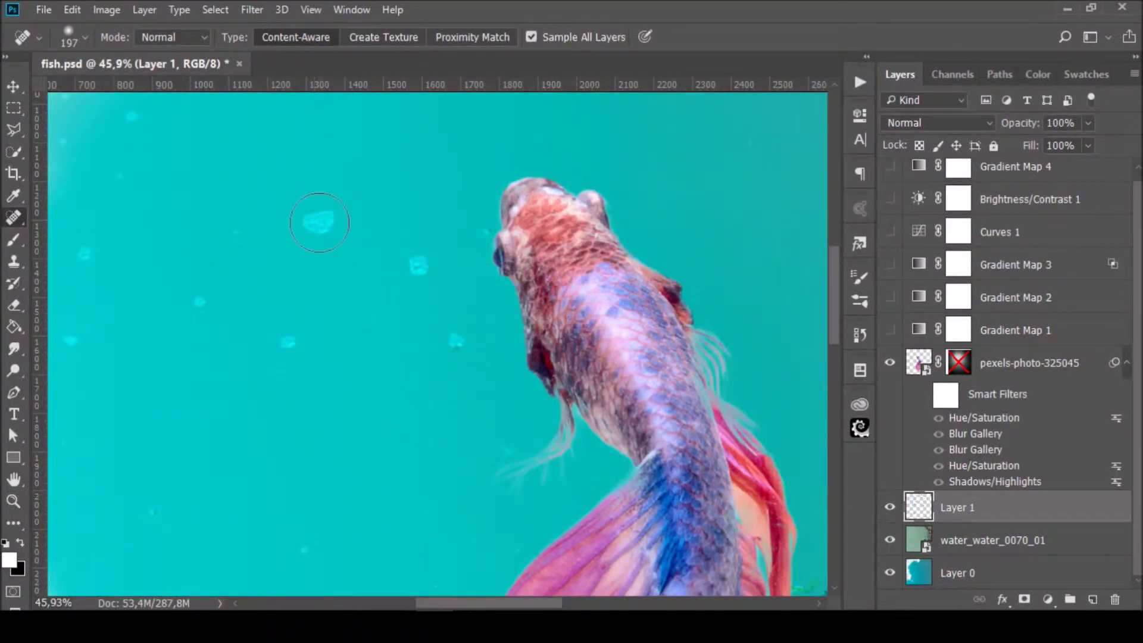
{"action": "left_click", "coordinate": [316, 224]}
Step: Toggle Layer 1 off and back on to compare the healed water with the original specks
{"action": "left_click", "coordinate": [890, 508]}
{"action": "left_click", "coordinate": [890, 508]}
{"action": "left_click", "coordinate": [891, 508]}
{"action": "scroll", "coordinate": [443, 364], "scroll_direction": "down", "scroll_amount": 2}
{"action": "scroll", "coordinate": [443, 364], "scroll_direction": "down", "scroll_amount": 2}
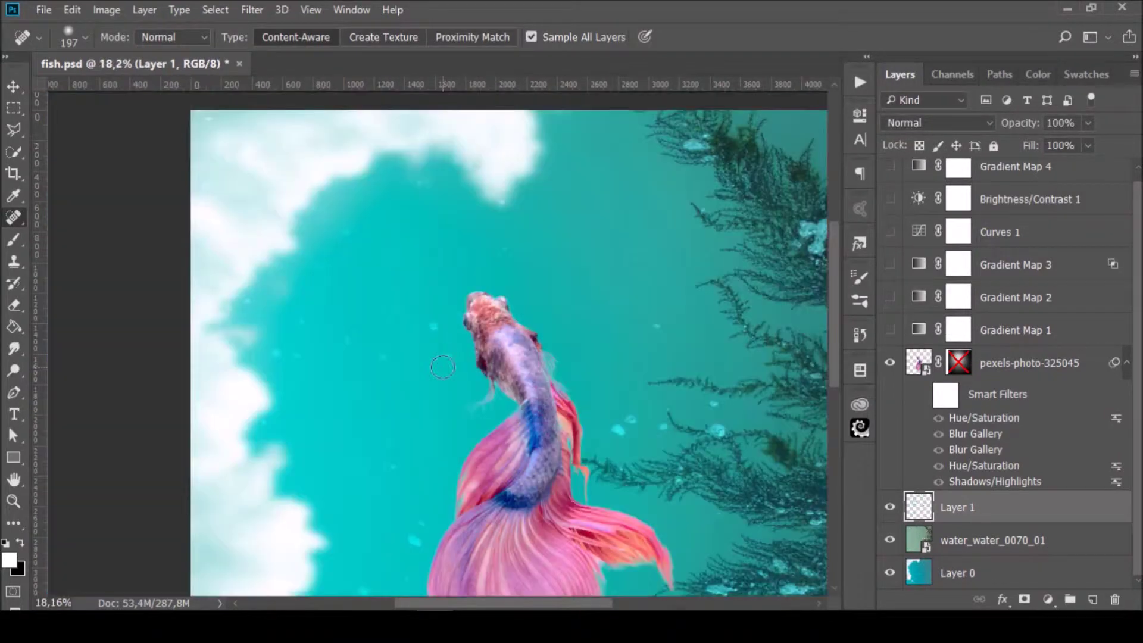
{"action": "scroll", "coordinate": [446, 369], "scroll_direction": "down", "scroll_amount": 1}
{"action": "scroll", "coordinate": [534, 325], "scroll_direction": "down", "scroll_amount": 2}
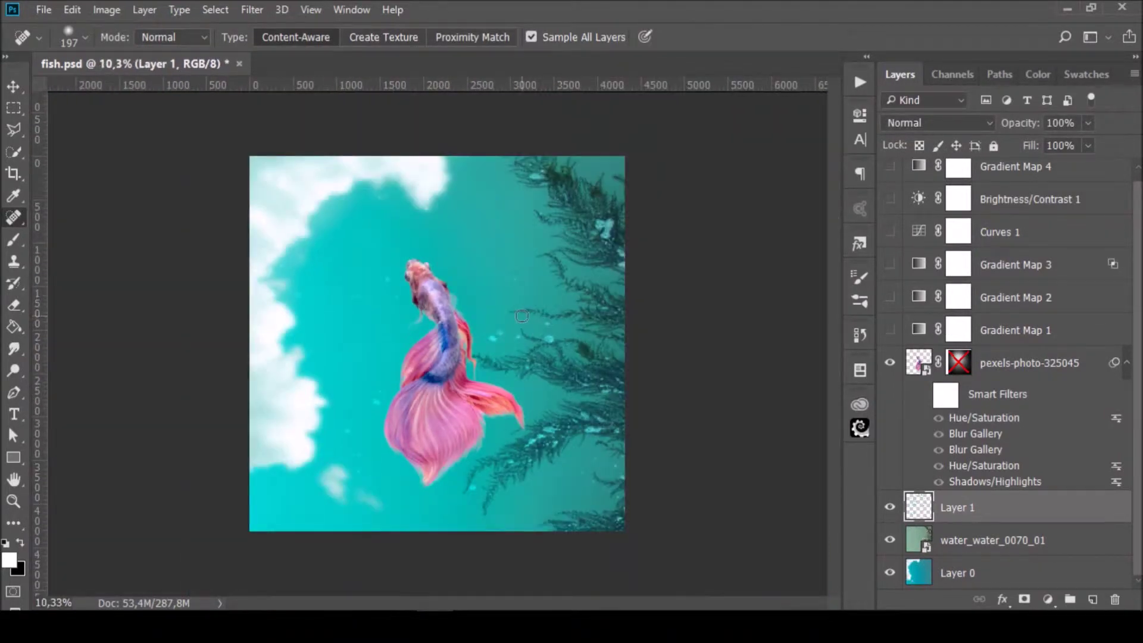
{"action": "scroll", "coordinate": [518, 316], "scroll_direction": "up", "scroll_amount": 1}
{"action": "scroll", "coordinate": [512, 320], "scroll_direction": "up", "scroll_amount": 1}
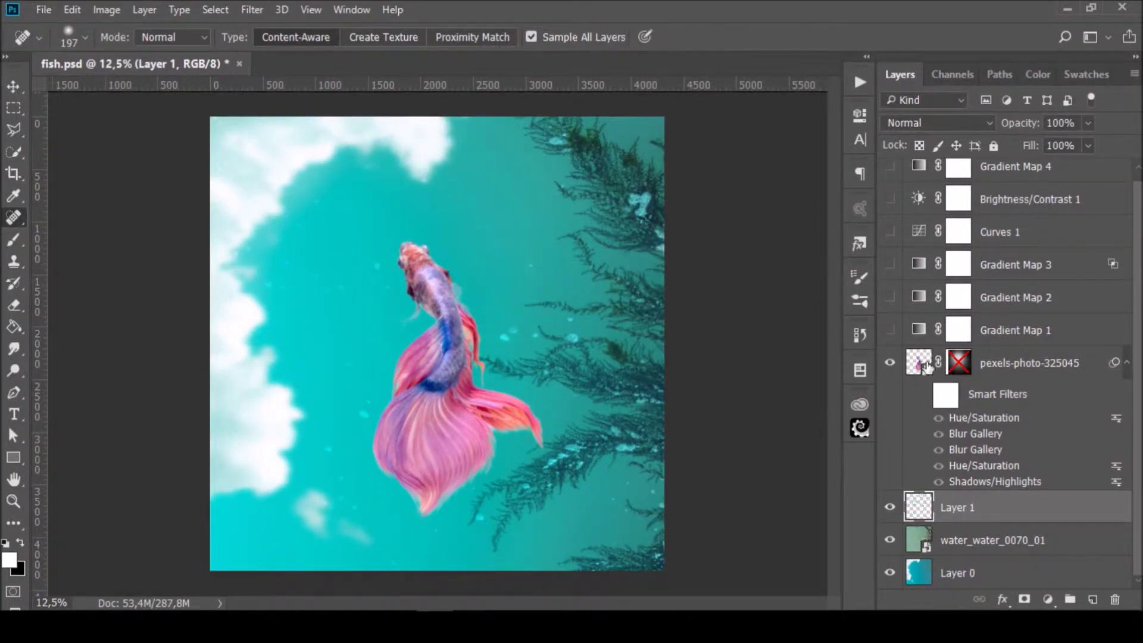
Step: Select the pexels-photo-325045 fish layer and turn its smart filters back on
{"action": "left_click", "coordinate": [922, 364]}
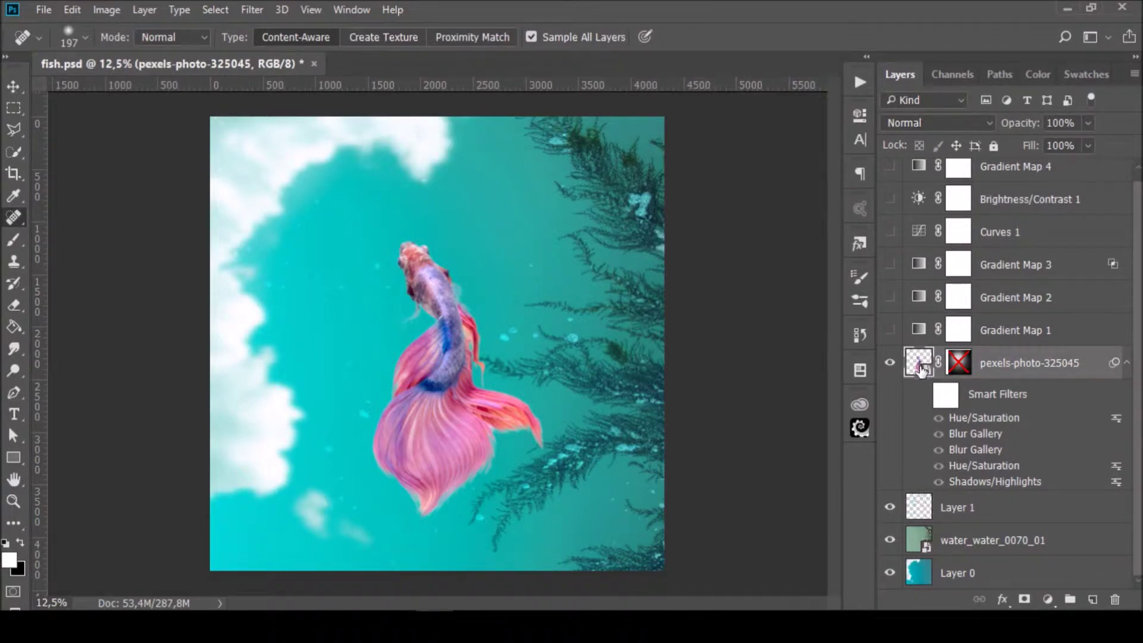
{"action": "left_click", "coordinate": [922, 397]}
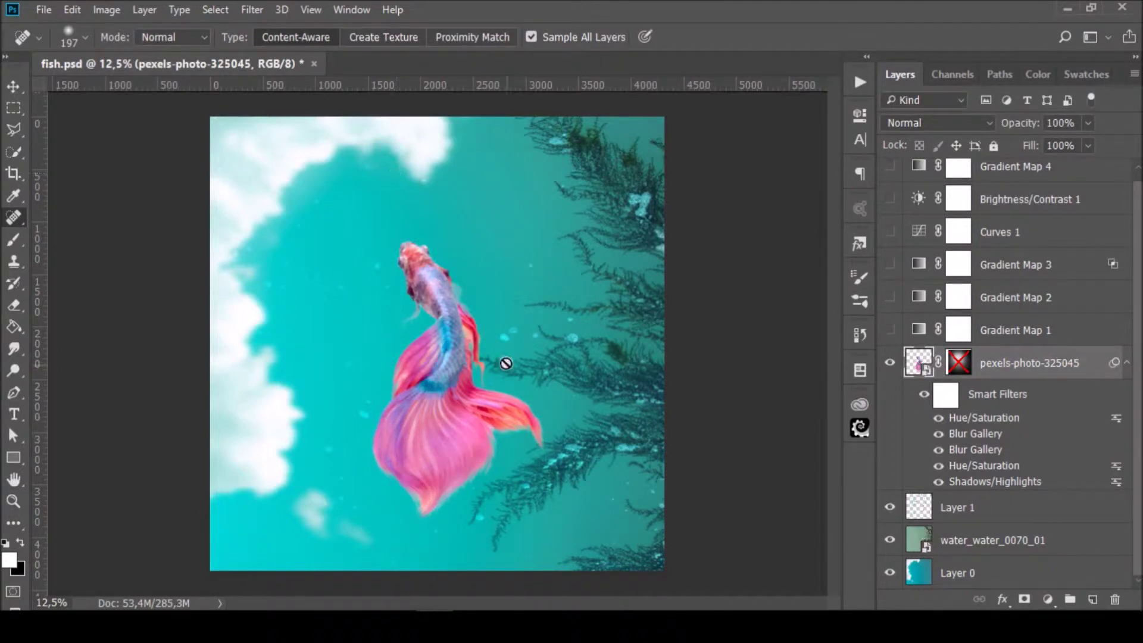
{"action": "scroll", "coordinate": [459, 327], "scroll_direction": "up", "scroll_amount": 1}
{"action": "scroll", "coordinate": [460, 327], "scroll_direction": "up", "scroll_amount": 3}
{"action": "scroll", "coordinate": [460, 327], "scroll_direction": "up", "scroll_amount": 1}
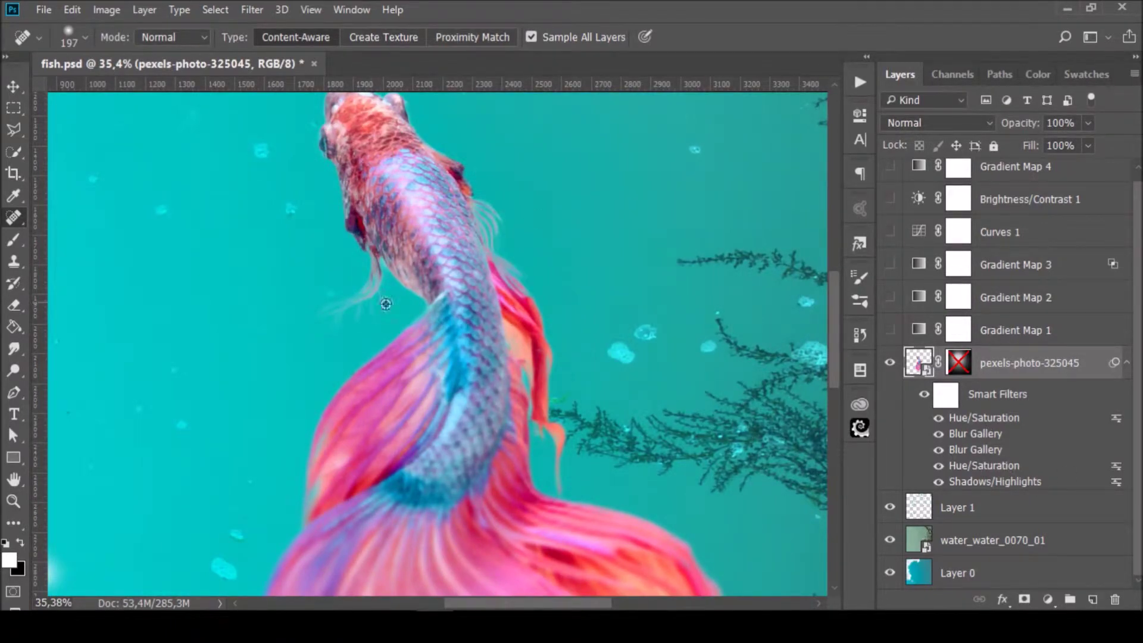
{"action": "scroll", "coordinate": [387, 304], "scroll_direction": "down", "scroll_amount": 1}
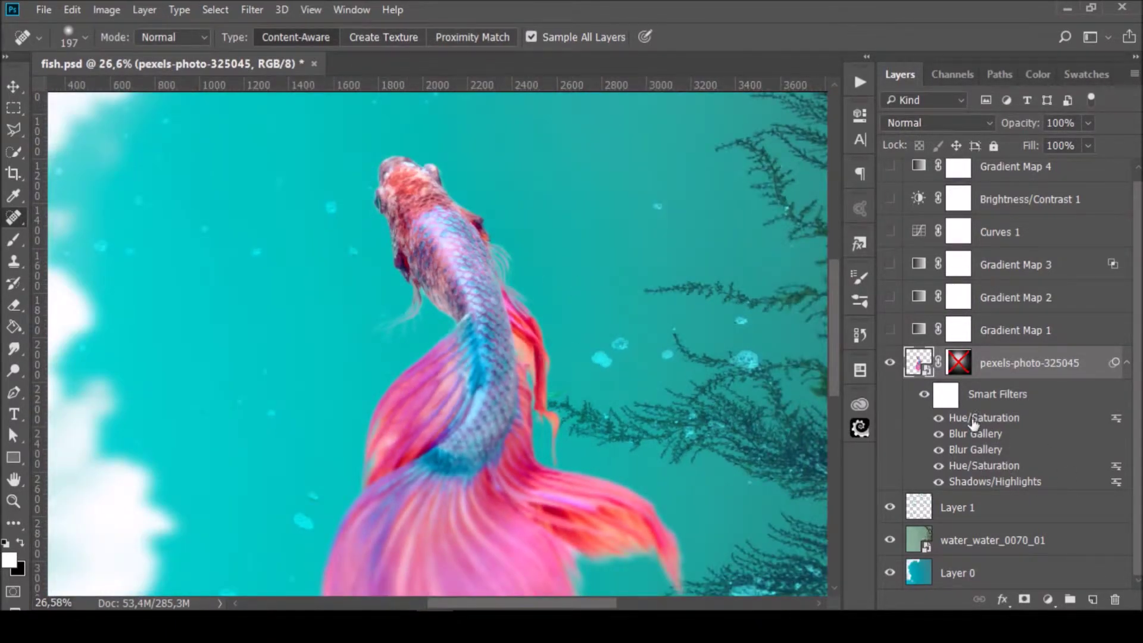
Step: Toggle the top Hue/Saturation smart filter on the fish layer
{"action": "left_click", "coordinate": [938, 419]}
{"action": "scroll", "coordinate": [623, 311], "scroll_direction": "down", "scroll_amount": 1}
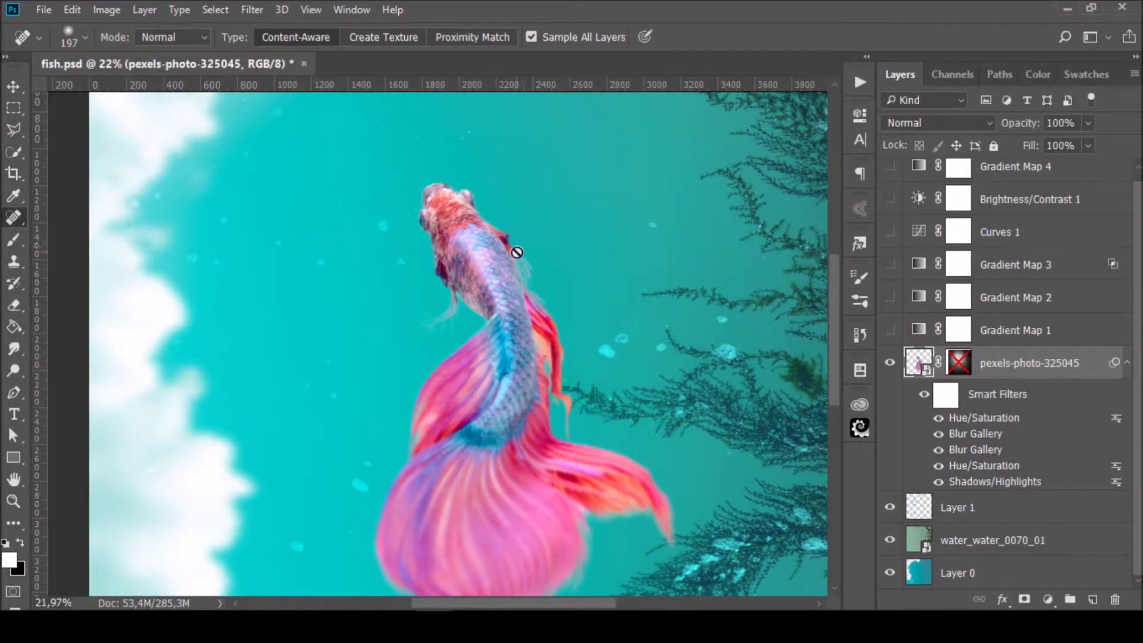
{"action": "scroll", "coordinate": [513, 263], "scroll_direction": "down", "scroll_amount": 1}
{"action": "scroll", "coordinate": [514, 264], "scroll_direction": "down", "scroll_amount": 5}
{"action": "scroll", "coordinate": [511, 256], "scroll_direction": "down", "scroll_amount": 3}
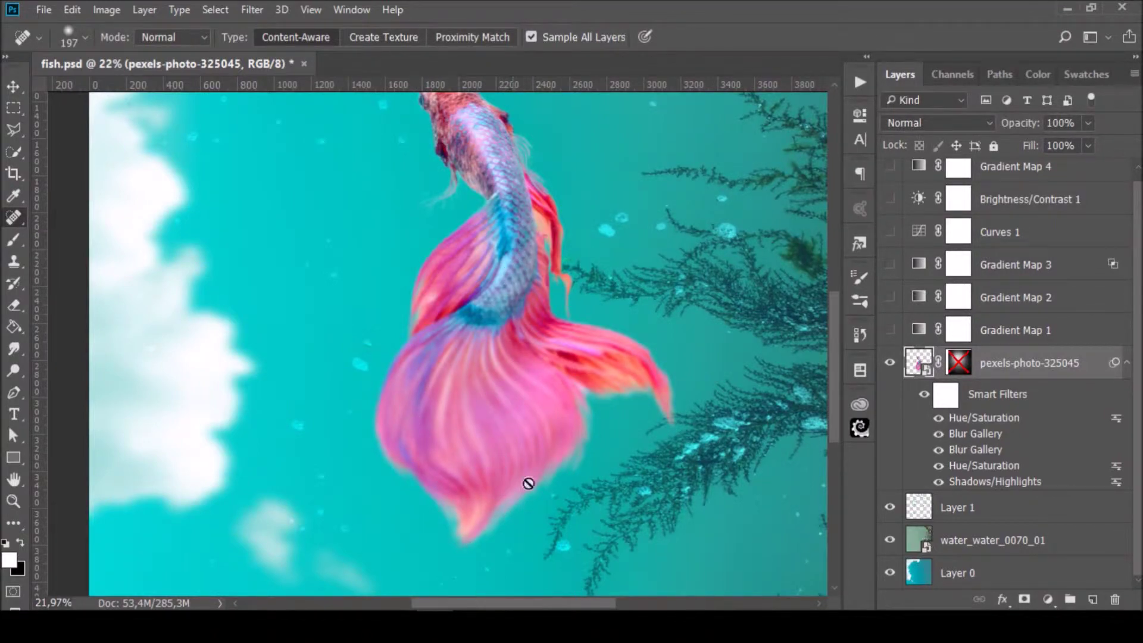
{"action": "scroll", "coordinate": [535, 393], "scroll_direction": "down", "scroll_amount": 2}
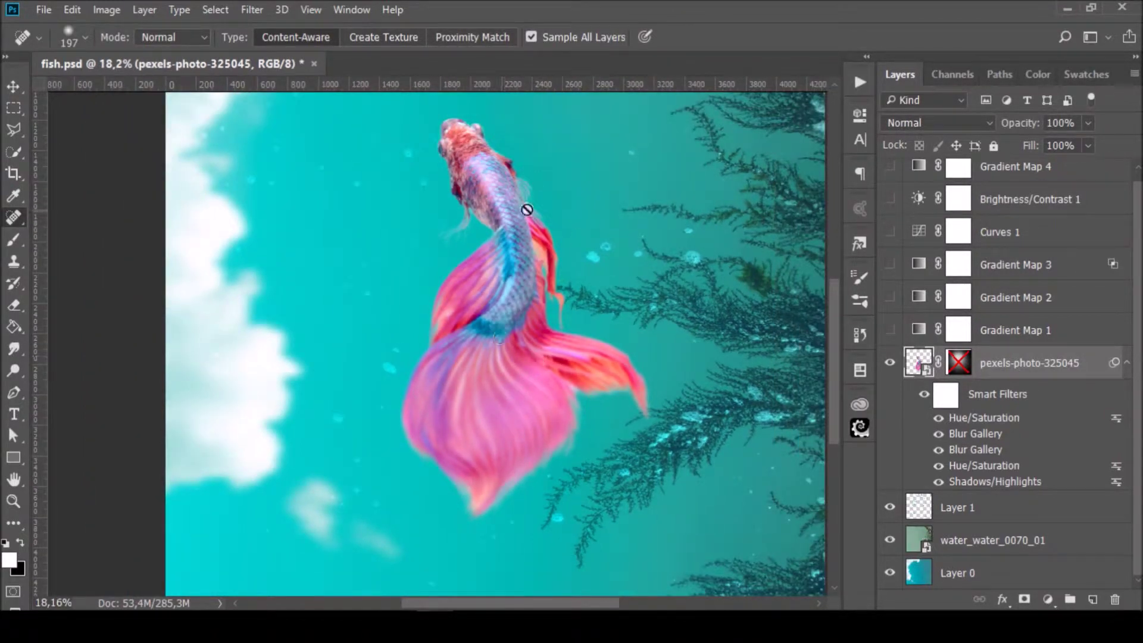
{"action": "scroll", "coordinate": [602, 393], "scroll_direction": "up", "scroll_amount": 2}
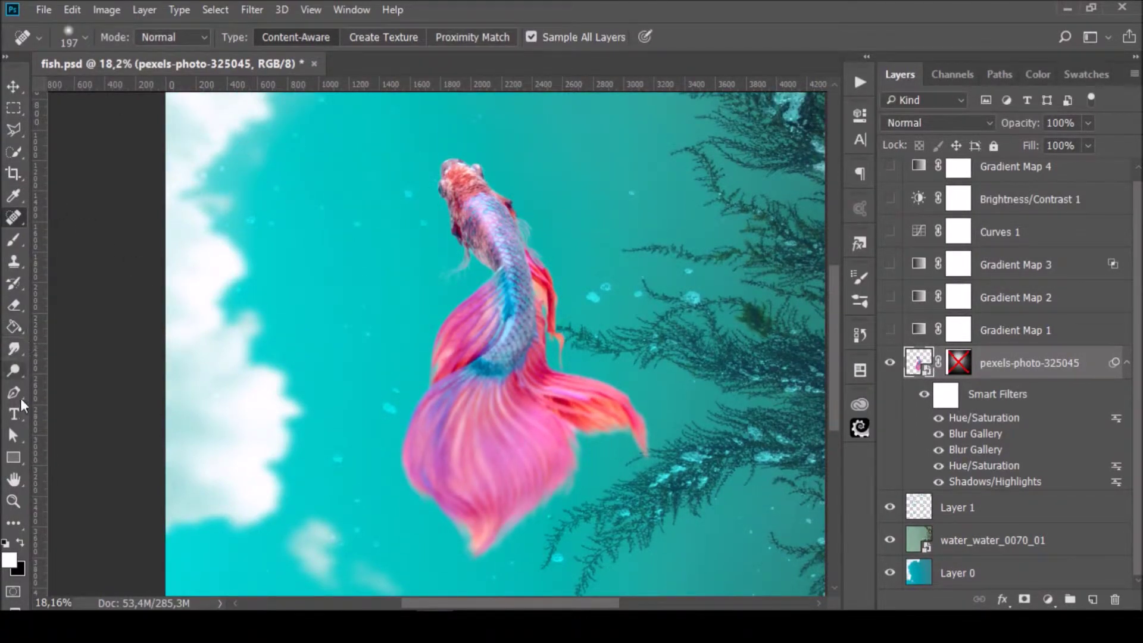
{"action": "left_click", "coordinate": [13, 458]}
Step: Draw a black rectangle over the fish's upper body and rasterize Rectangle 1 into a pixel layer
{"action": "left_click_drag", "start_coordinate": [339, 210], "coordinate": [521, 369]}
{"action": "left_click", "coordinate": [810, 109]}
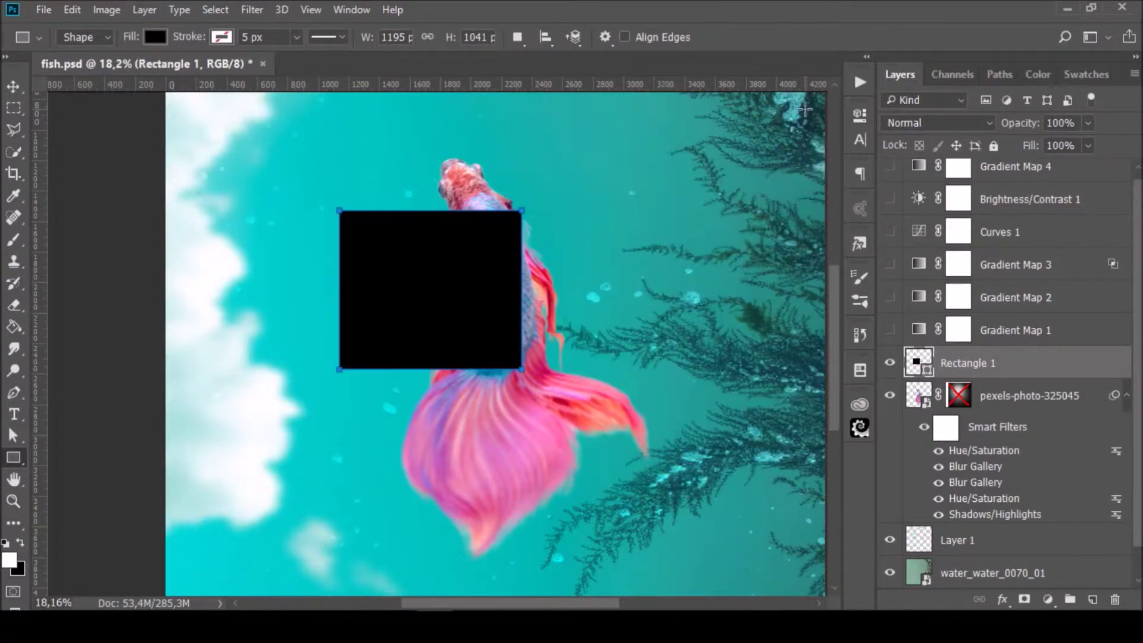
{"action": "right_click", "coordinate": [959, 366]}
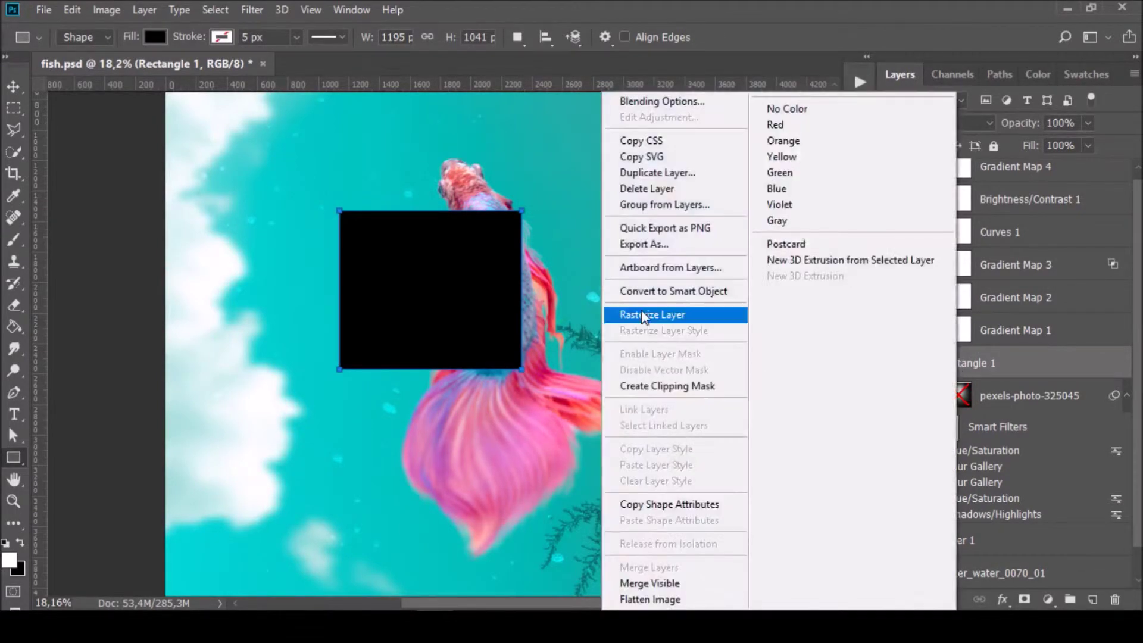
{"action": "left_click", "coordinate": [646, 315]}
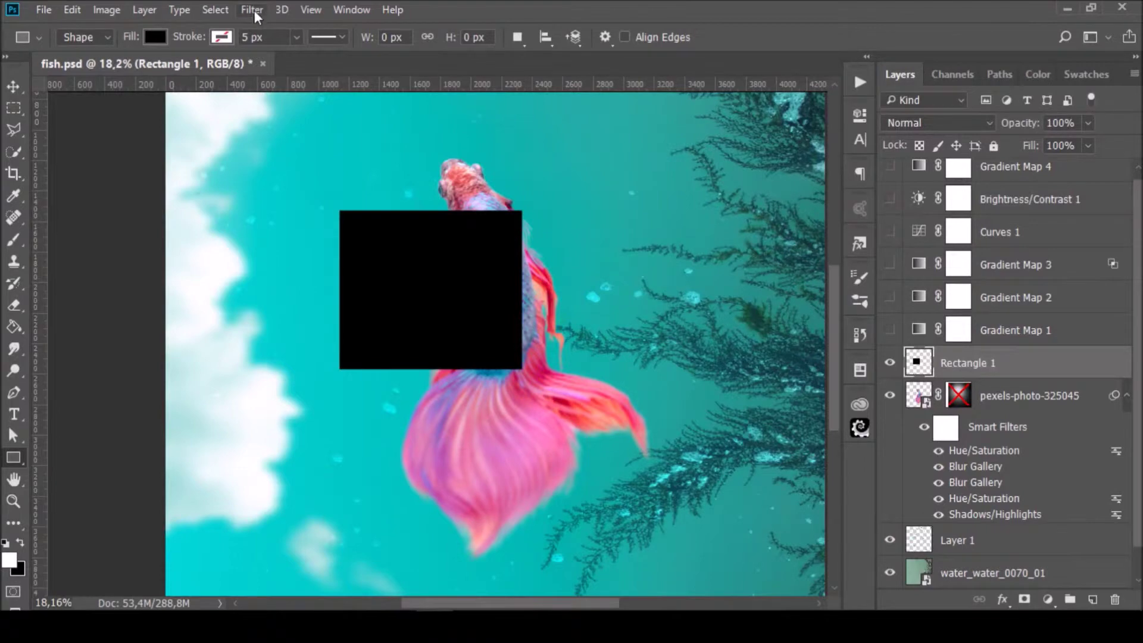
{"action": "left_click", "coordinate": [252, 10]}
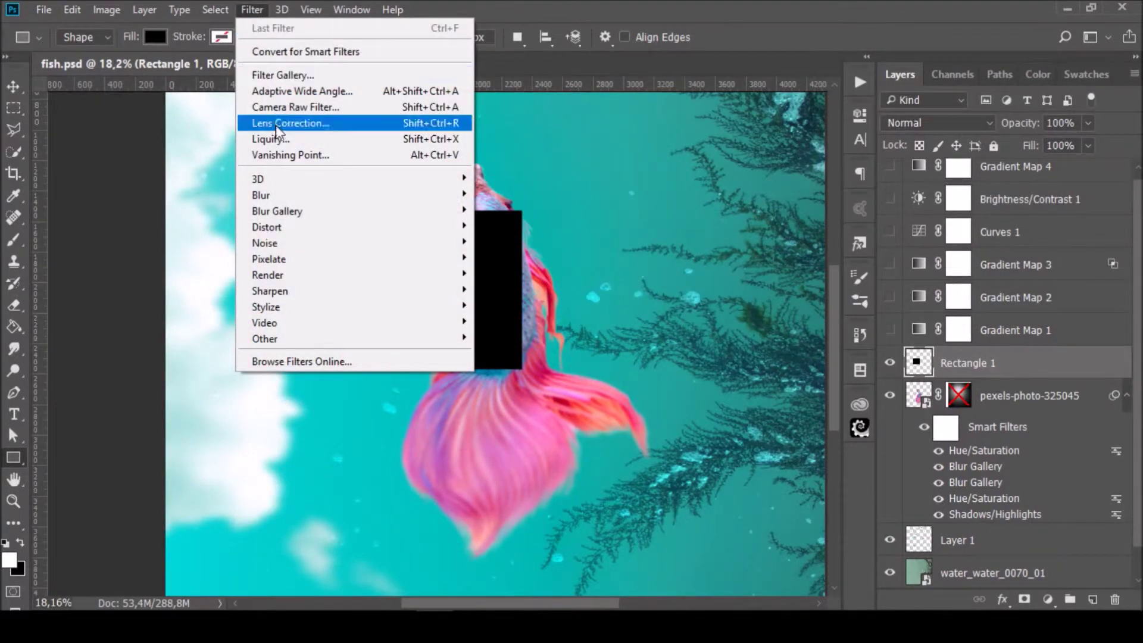
{"action": "mouse_move", "coordinate": [277, 211]}
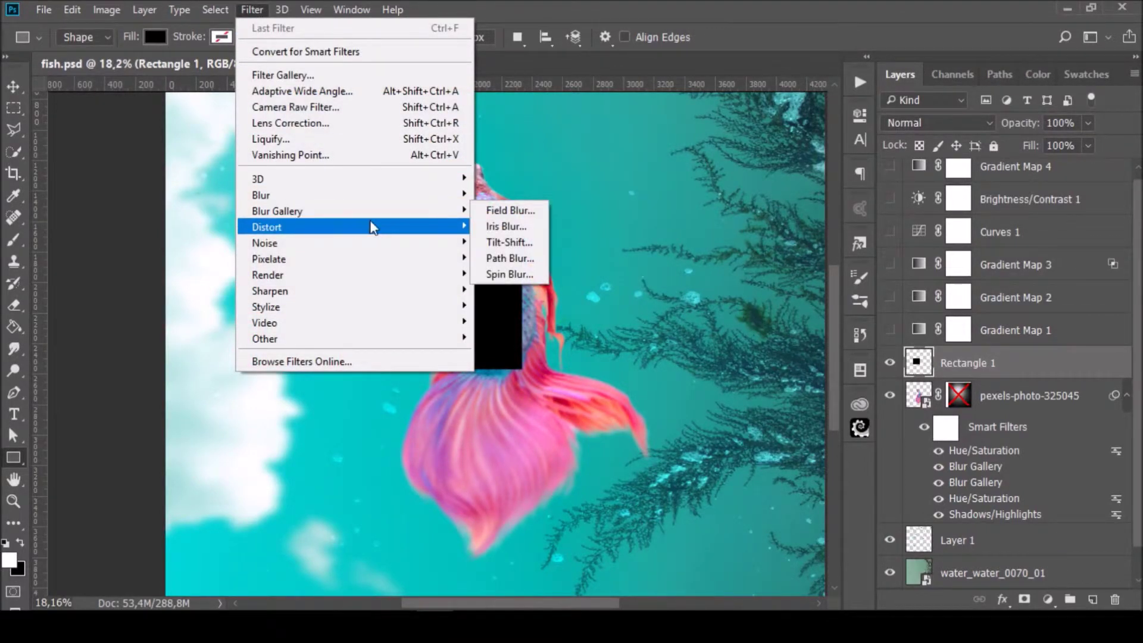
{"action": "left_click", "coordinate": [520, 213]}
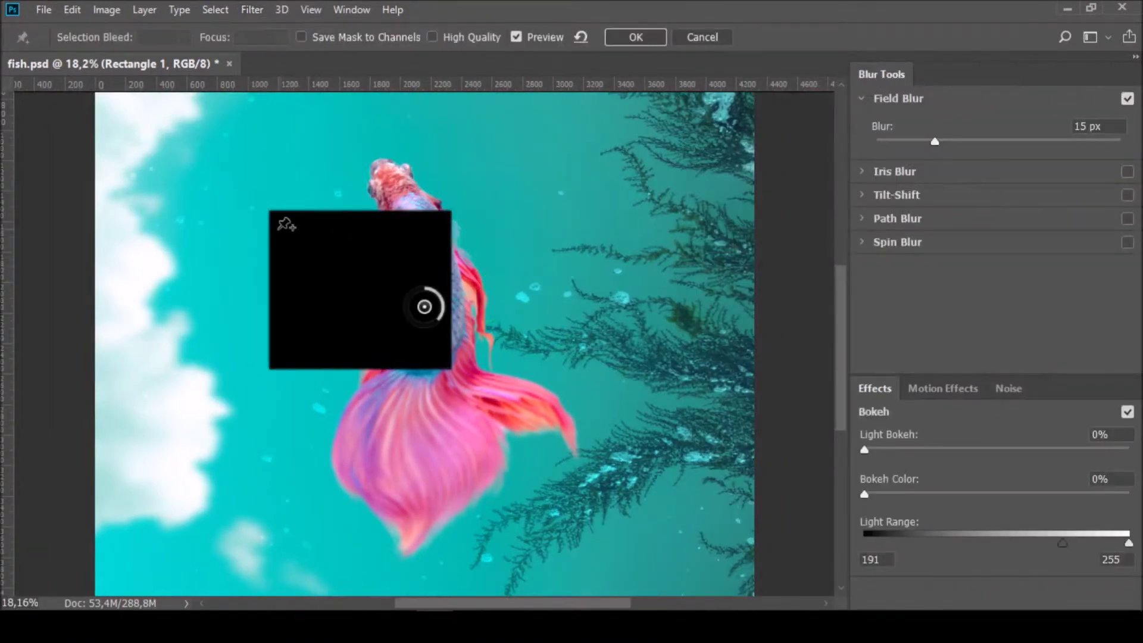
{"action": "left_click_drag", "start_coordinate": [424, 307], "coordinate": [279, 223]}
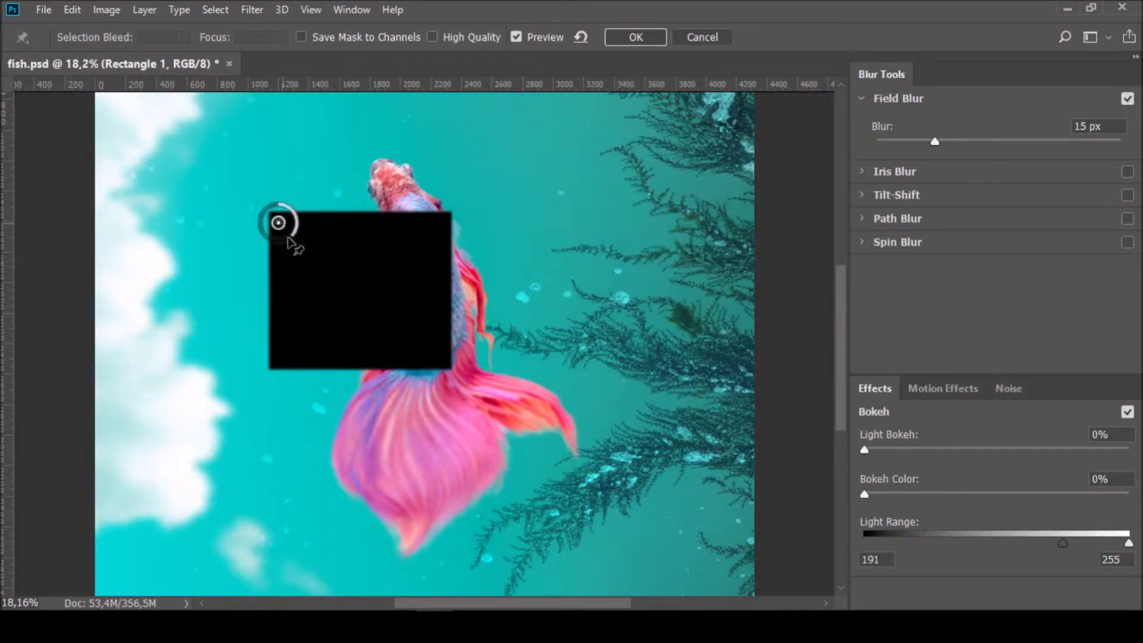
{"action": "left_click_drag", "start_coordinate": [281, 222], "coordinate": [284, 183]}
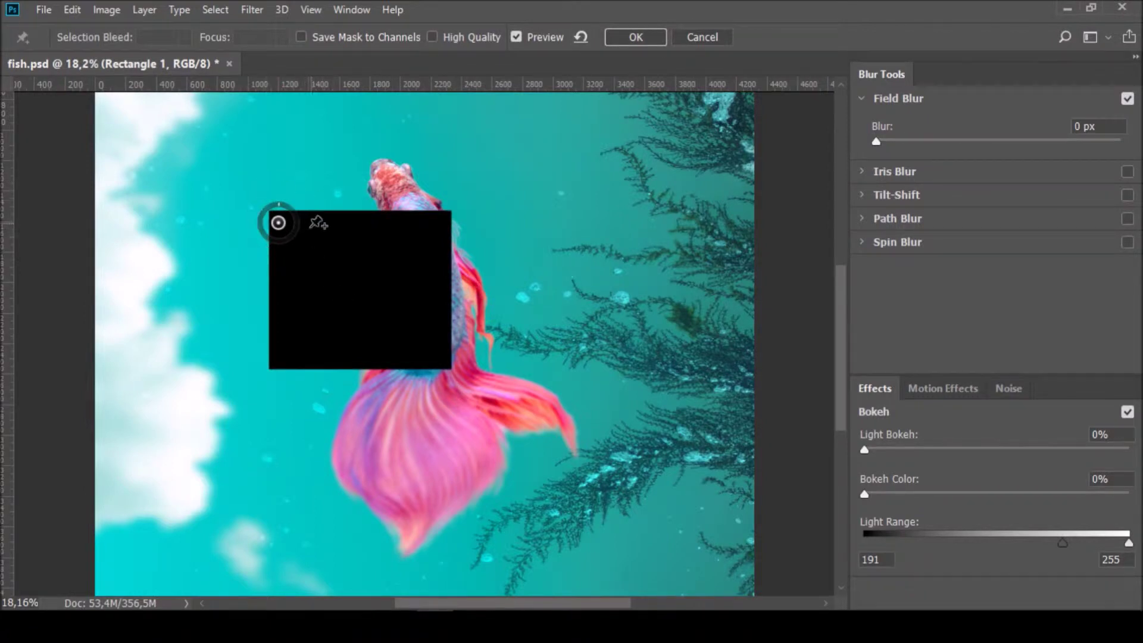
{"action": "left_click", "coordinate": [364, 283]}
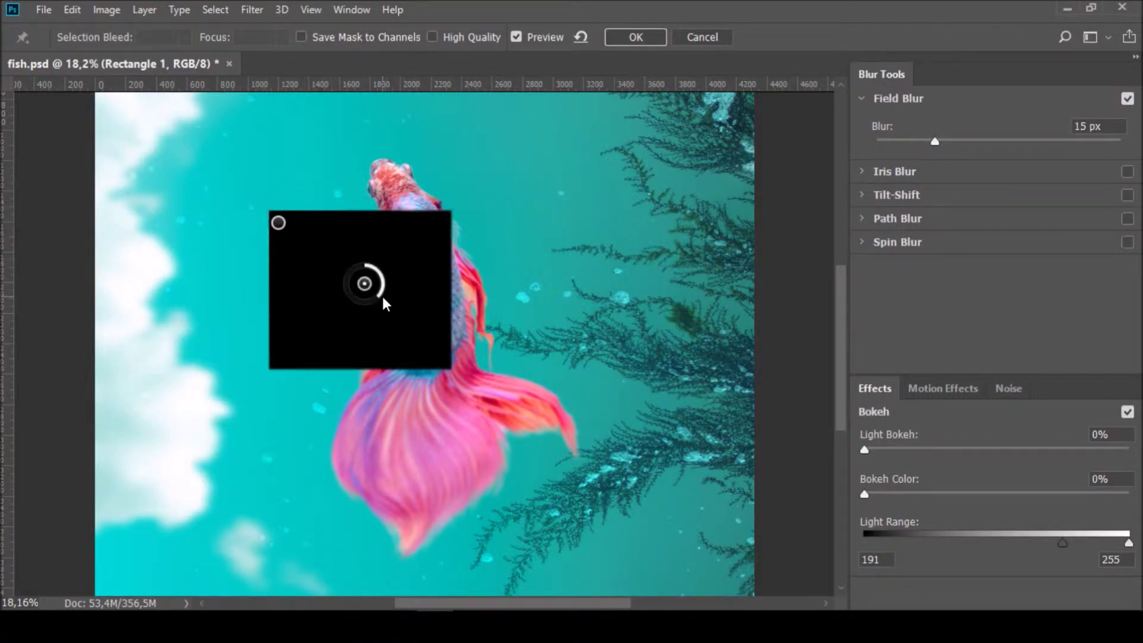
{"action": "left_click_drag", "start_coordinate": [382, 300], "coordinate": [388, 298]}
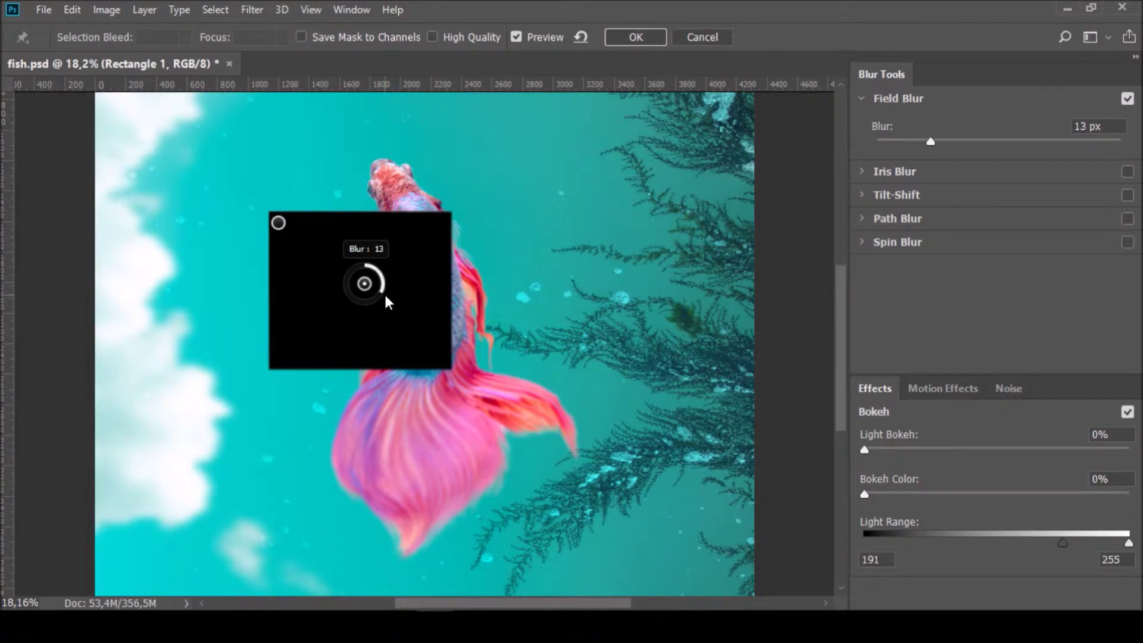
{"action": "left_click", "coordinate": [441, 356]}
{"action": "left_click_drag", "start_coordinate": [459, 381], "coordinate": [420, 366]}
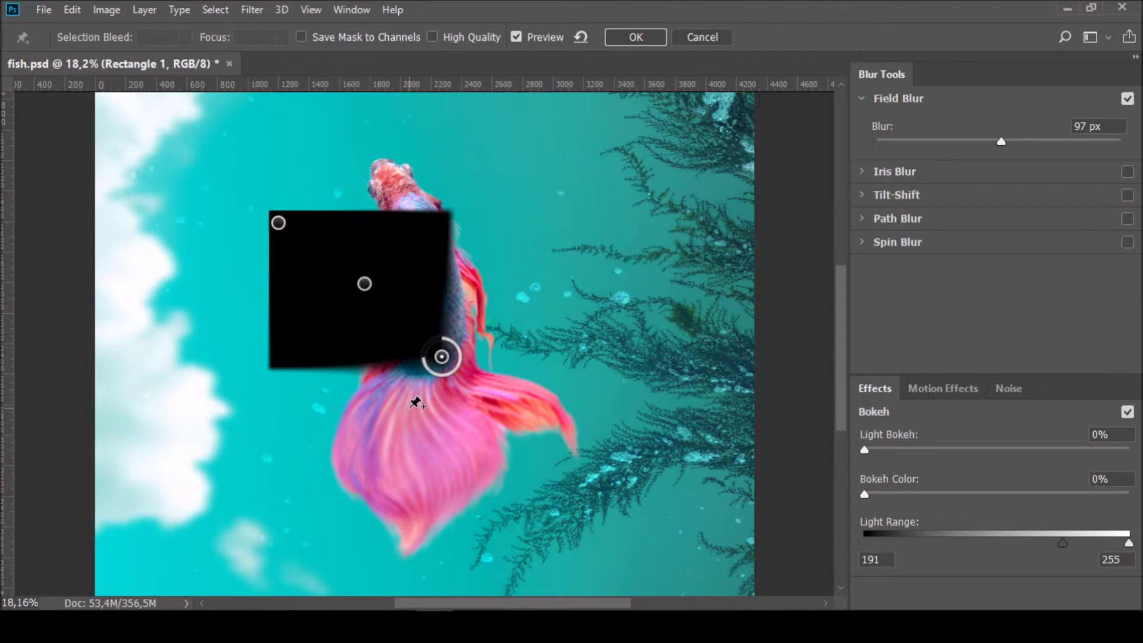
{"action": "left_click", "coordinate": [718, 37]}
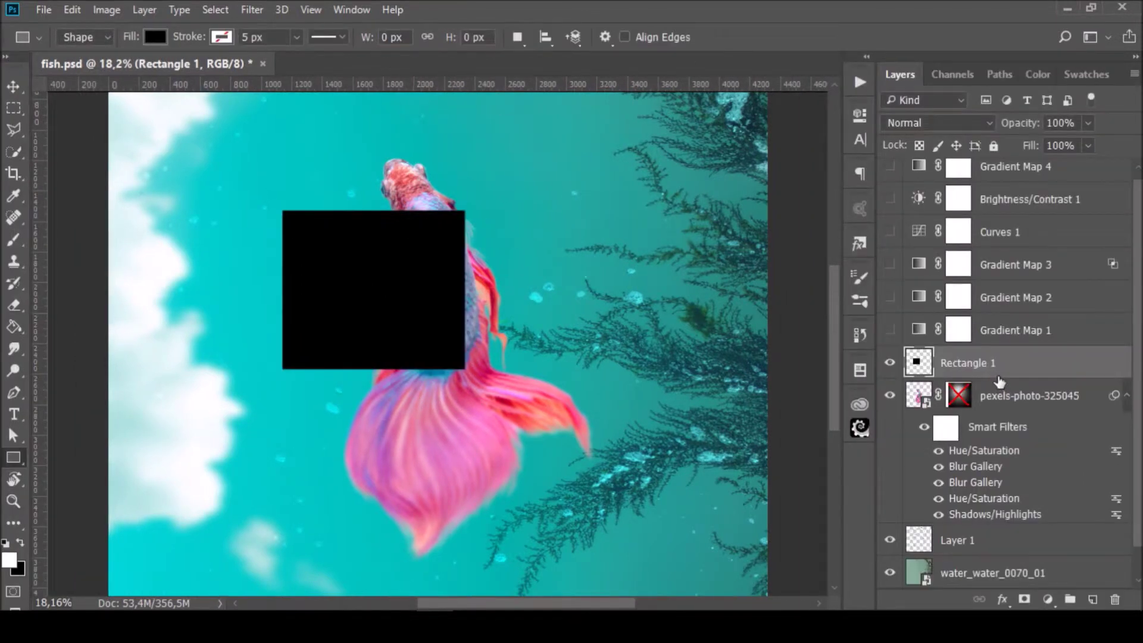
Step: Delete the black square, re-enable the fish layer's radial-gradient mask, and inspect the mask alone
{"action": "key", "text": "Delete"}
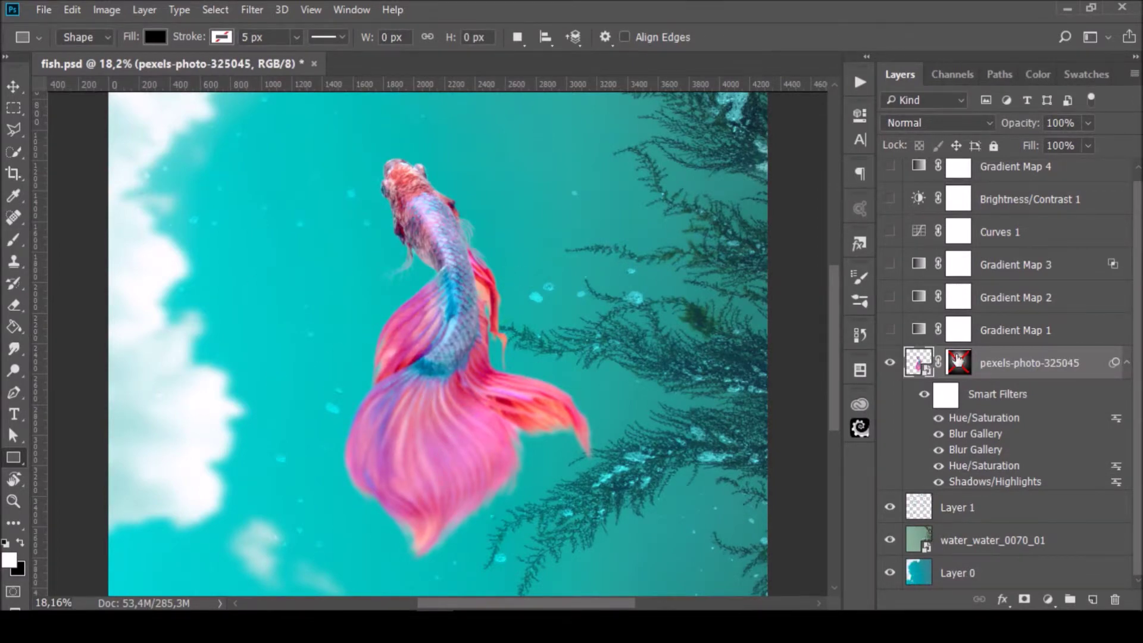
{"action": "left_click", "coordinate": [961, 364], "text": "shift"}
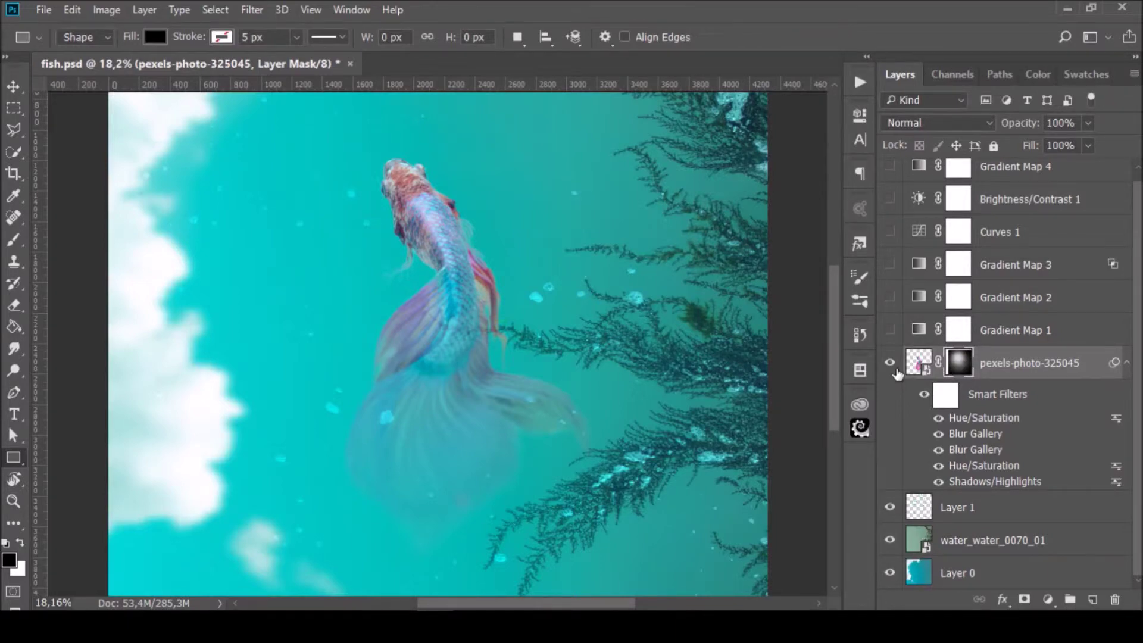
{"action": "left_click", "coordinate": [963, 363], "text": "alt"}
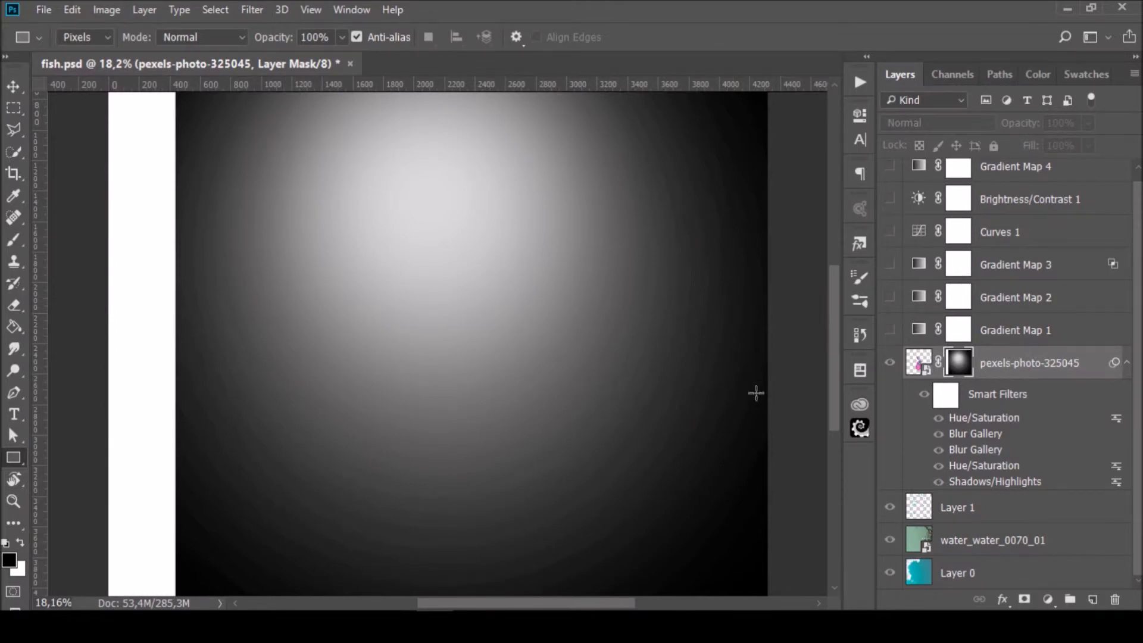
{"action": "left_click", "coordinate": [959, 363], "text": "alt"}
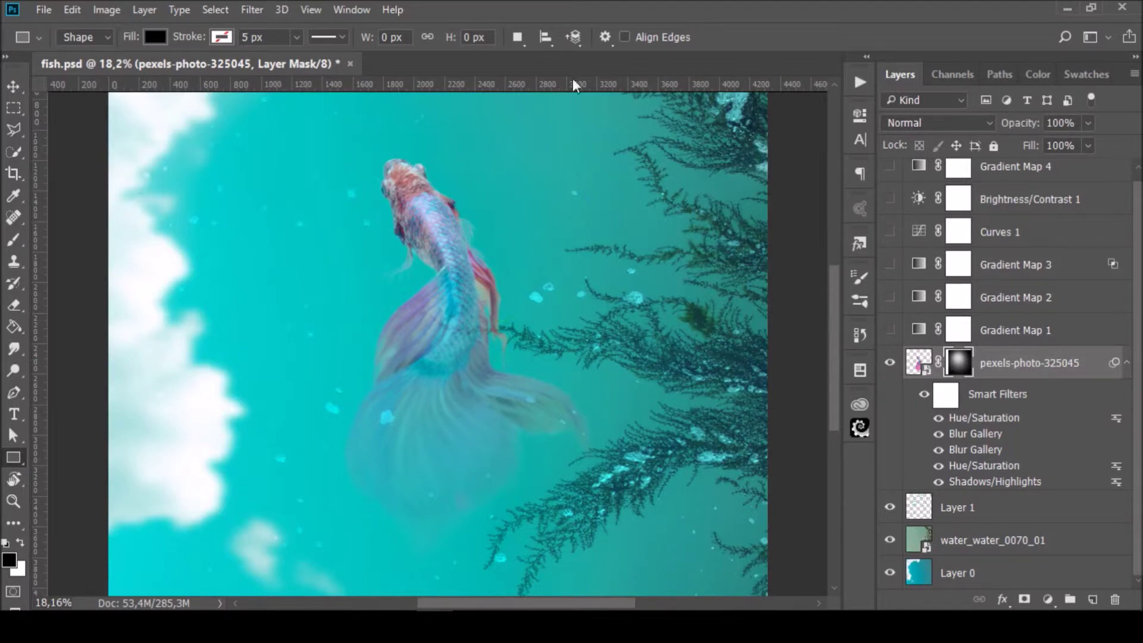
{"action": "scroll", "coordinate": [458, 334], "scroll_direction": "down", "scroll_amount": 2}
Step: Turn on Gradient Map 1 (Soft Light 30%) and review its gradient in Properties
{"action": "scroll", "coordinate": [460, 332], "scroll_direction": "down", "scroll_amount": 2}
{"action": "scroll", "coordinate": [455, 315], "scroll_direction": "up", "scroll_amount": 2}
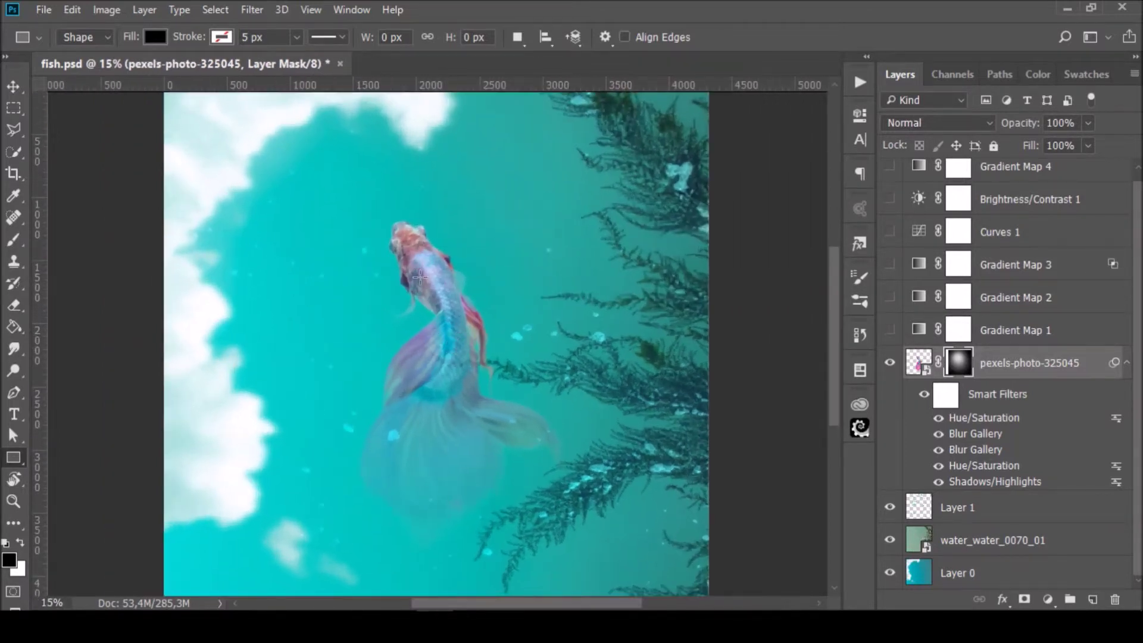
{"action": "scroll", "coordinate": [488, 304], "scroll_direction": "down", "scroll_amount": 1}
{"action": "left_click", "coordinate": [890, 331]}
{"action": "left_click", "coordinate": [919, 329]}
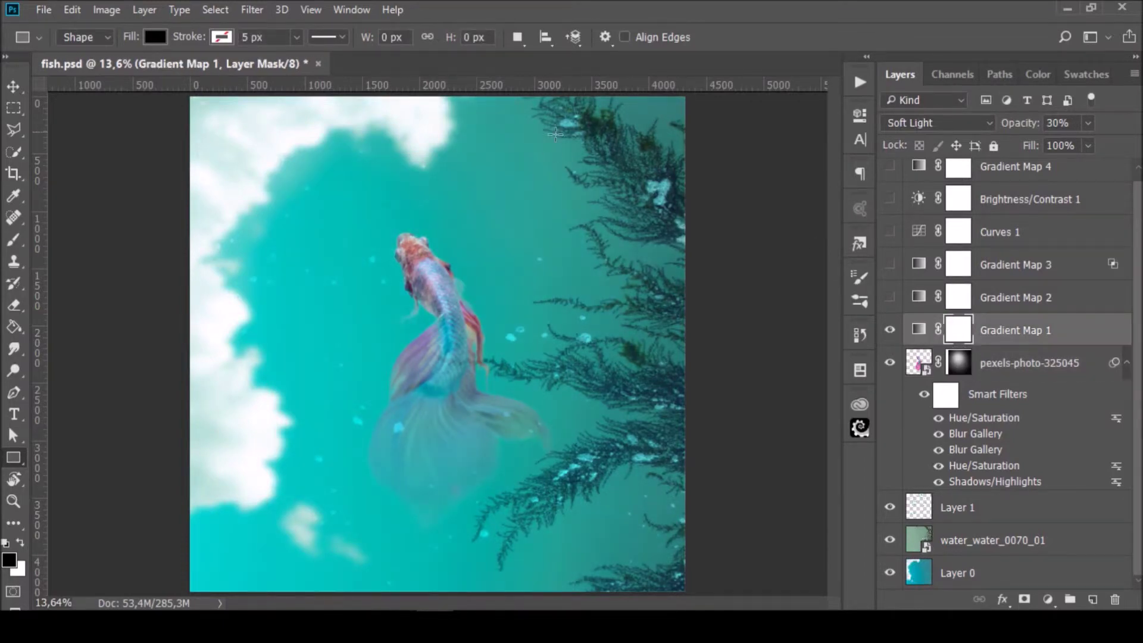
{"action": "double_click", "coordinate": [919, 330]}
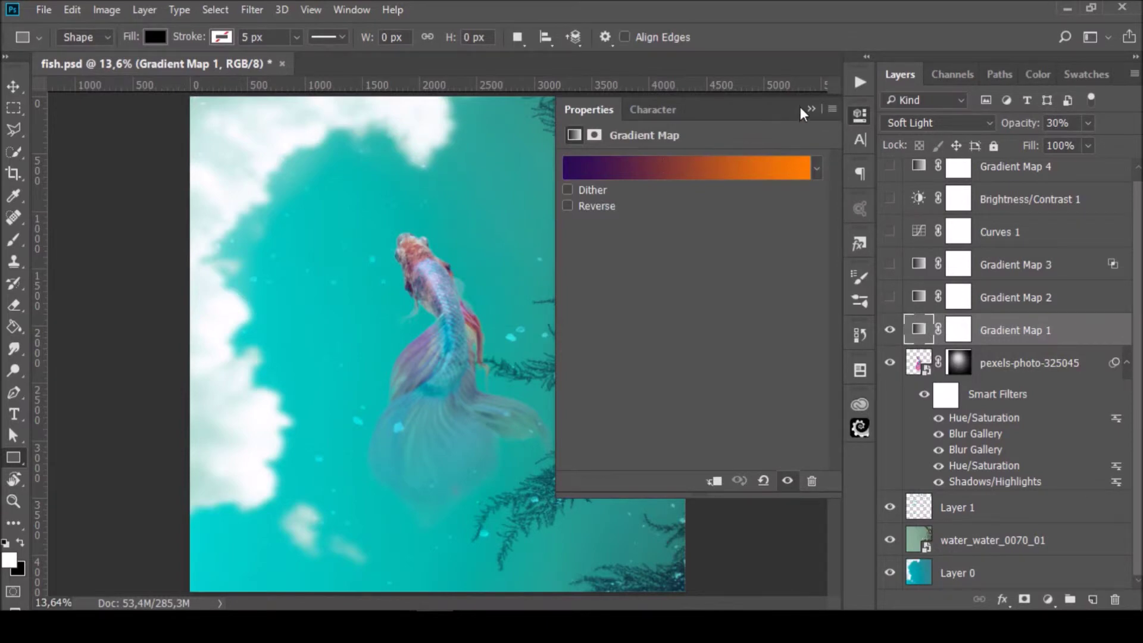
{"action": "left_click", "coordinate": [810, 109]}
Step: Turn on Gradient Maps 2 and 3 (Soft Light 42% and 52%), checking each gradient
{"action": "left_click", "coordinate": [891, 299]}
{"action": "left_click", "coordinate": [920, 299]}
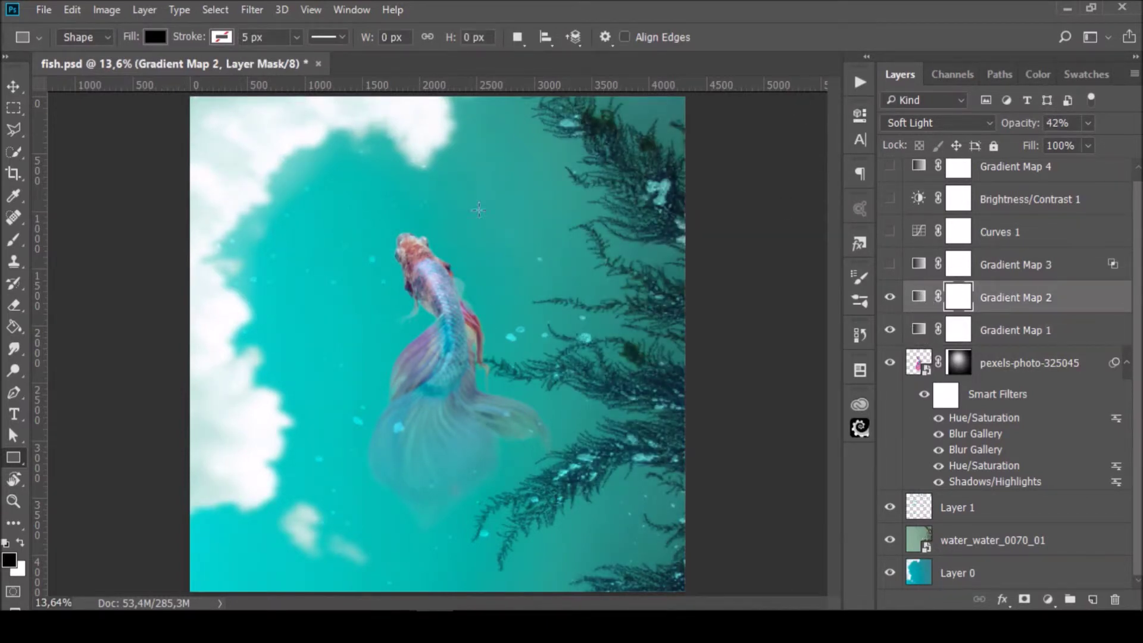
{"action": "double_click", "coordinate": [918, 297]}
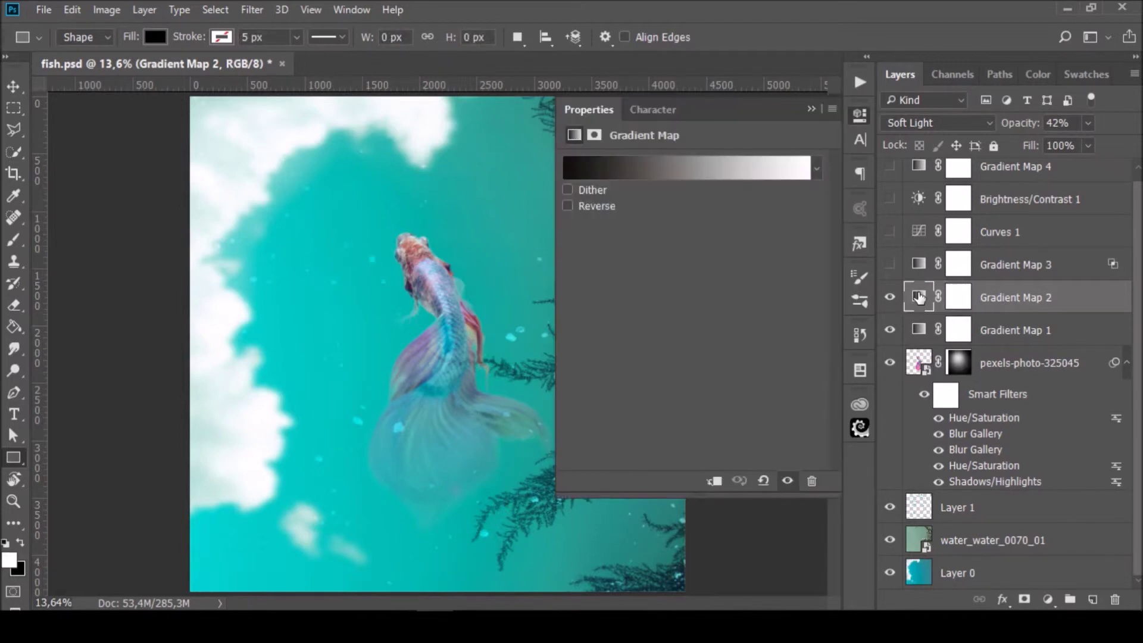
{"action": "left_click", "coordinate": [809, 109]}
{"action": "left_click", "coordinate": [890, 264]}
{"action": "double_click", "coordinate": [920, 265]}
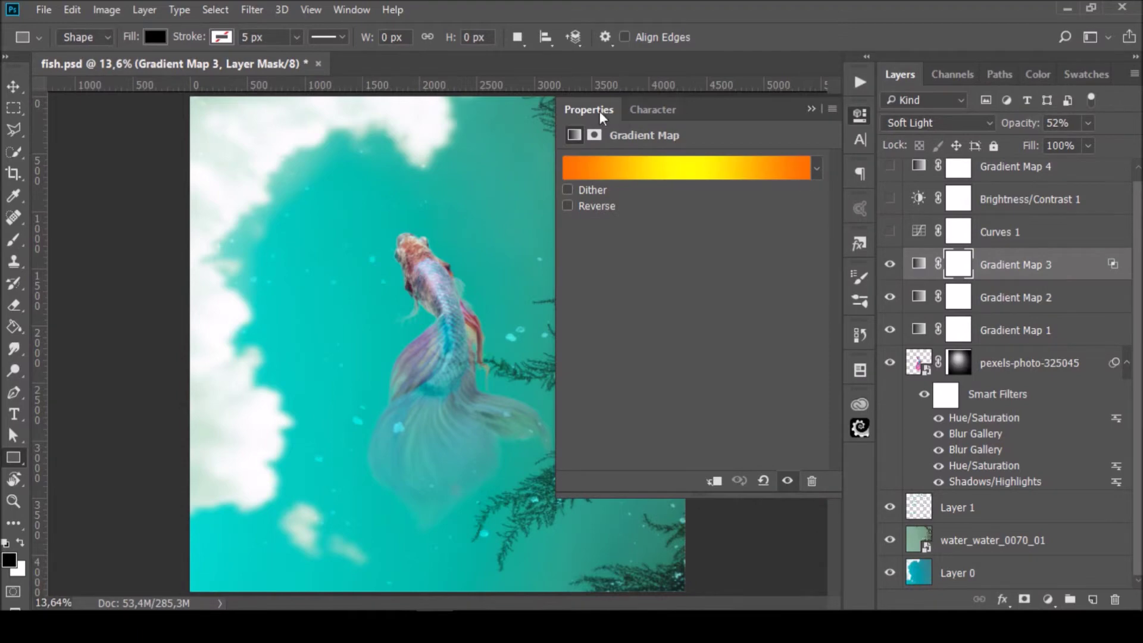
{"action": "left_click", "coordinate": [811, 109]}
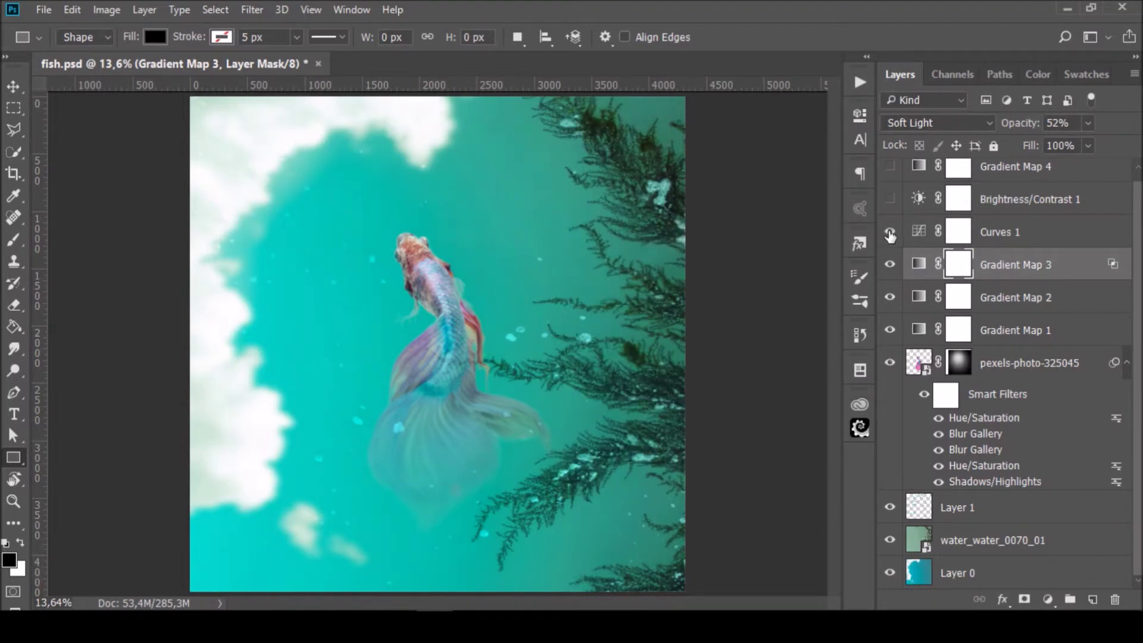
Step: Switch on an adjustment layer and Gradient Map 4, checking its blue-to-white Soft Light 30% gradient
{"action": "left_click", "coordinate": [890, 199]}
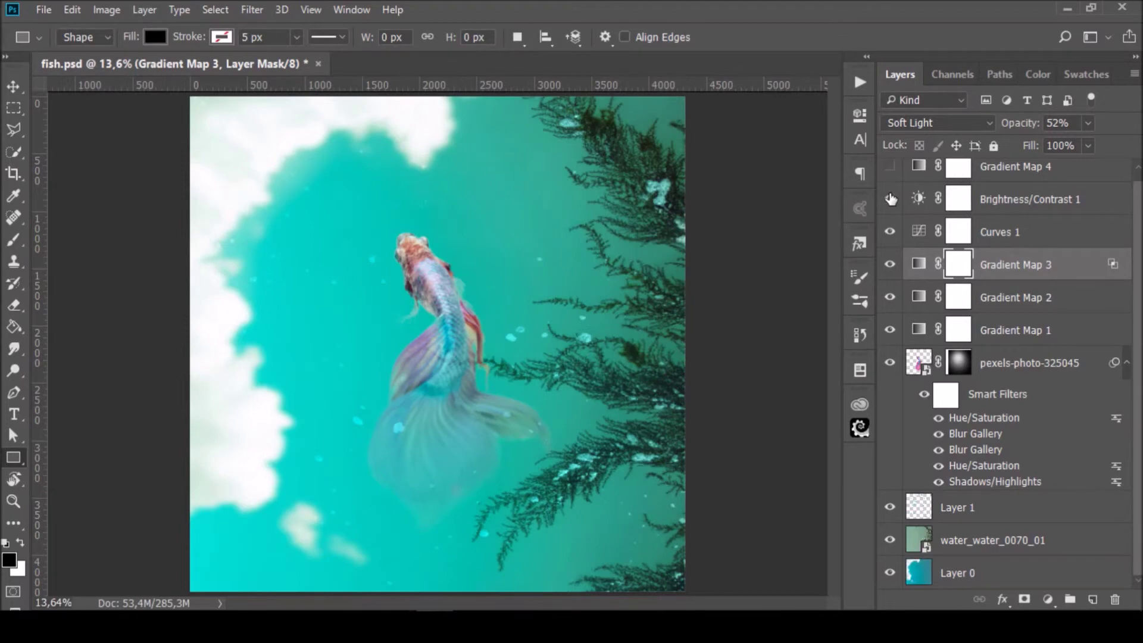
{"action": "scroll", "coordinate": [1010, 228], "scroll_direction": "up", "scroll_amount": 1}
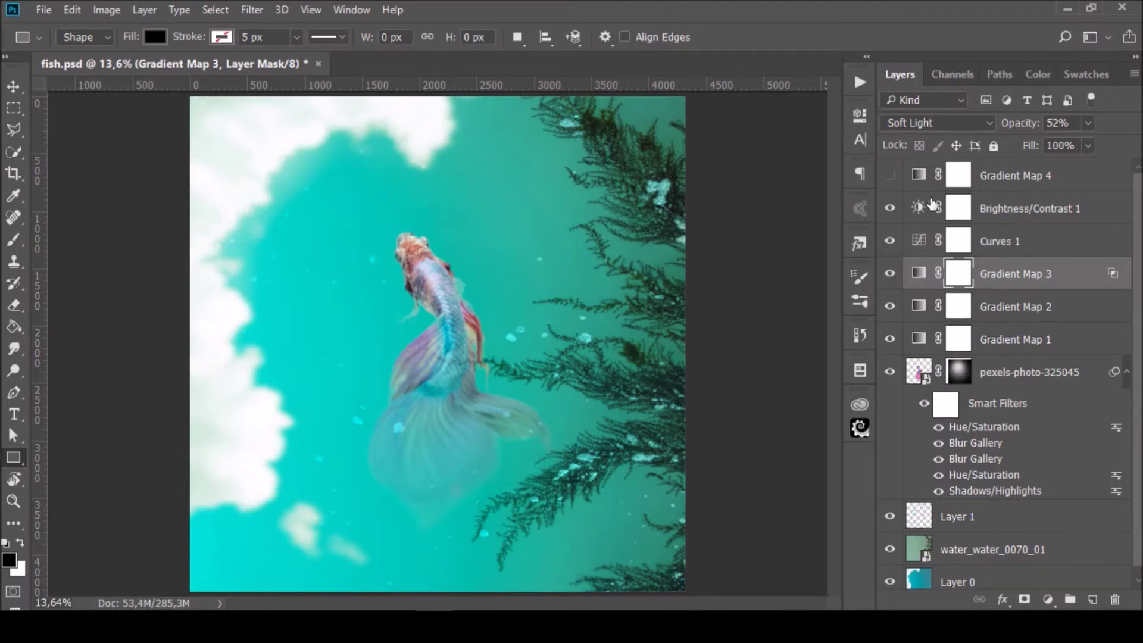
{"action": "left_click", "coordinate": [890, 176]}
{"action": "left_click", "coordinate": [925, 174]}
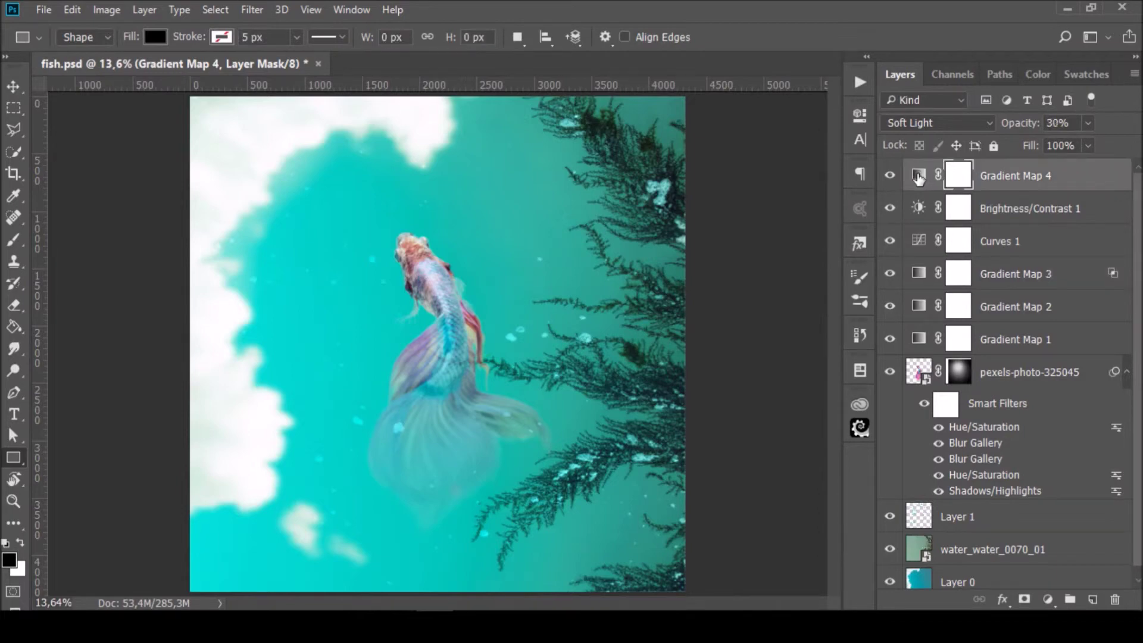
{"action": "left_click", "coordinate": [920, 175]}
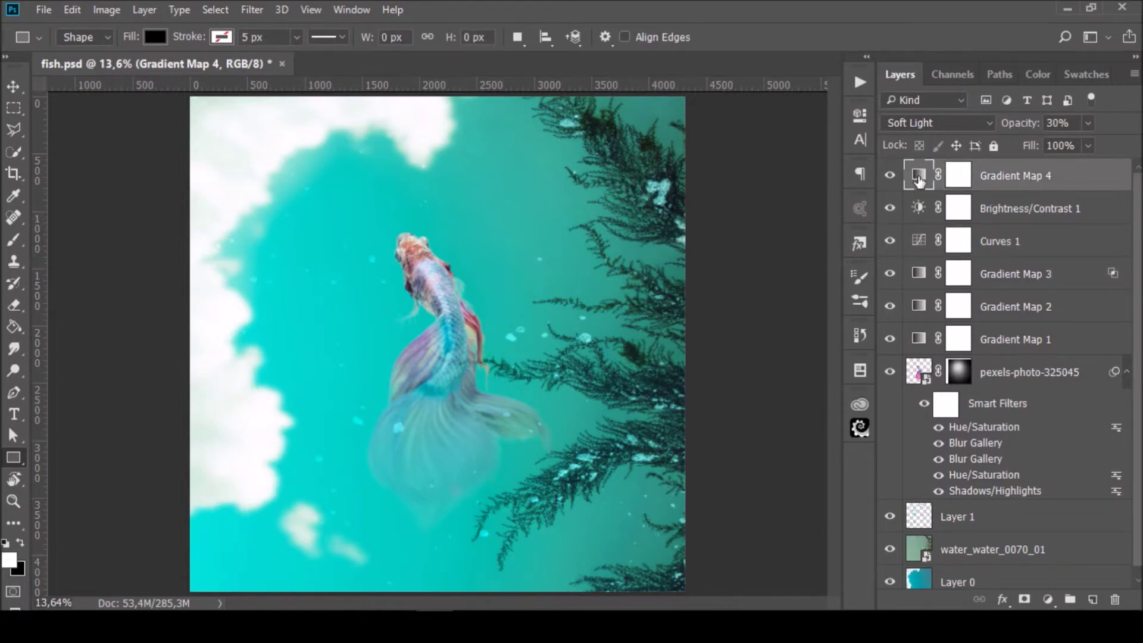
{"action": "double_click", "coordinate": [919, 177]}
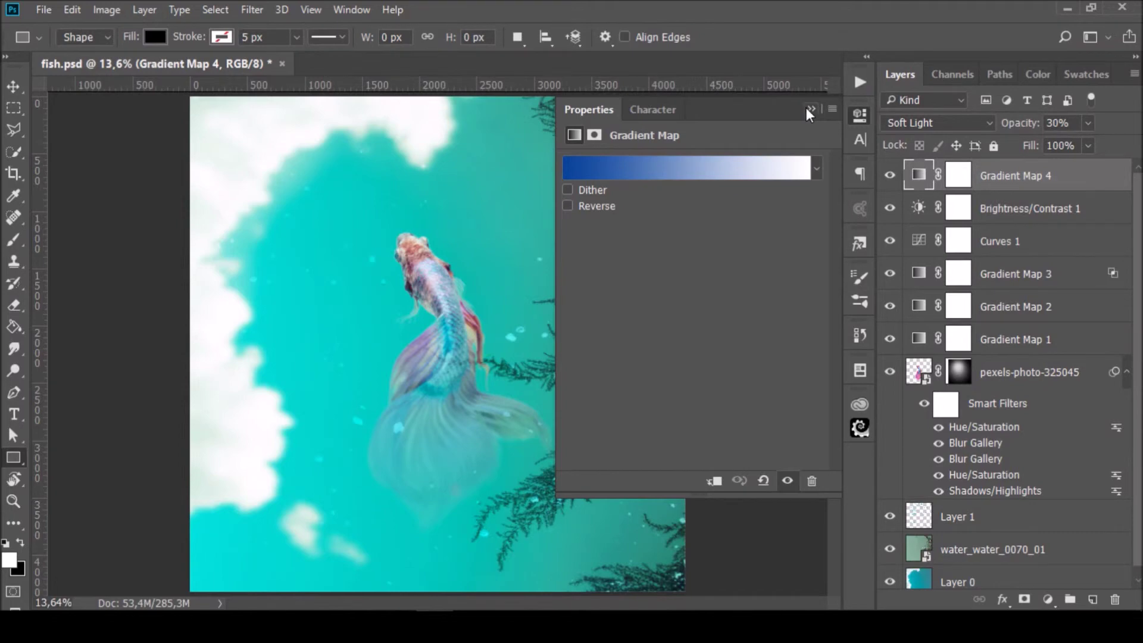
{"action": "left_click", "coordinate": [810, 109]}
Step: Hide the Brightness/Contrast 1 adjustment, leaving Curves 1 and Gradient Map 4 on
{"action": "scroll", "coordinate": [421, 328], "scroll_direction": "up", "scroll_amount": 2}
{"action": "scroll", "coordinate": [421, 328], "scroll_direction": "up", "scroll_amount": 2}
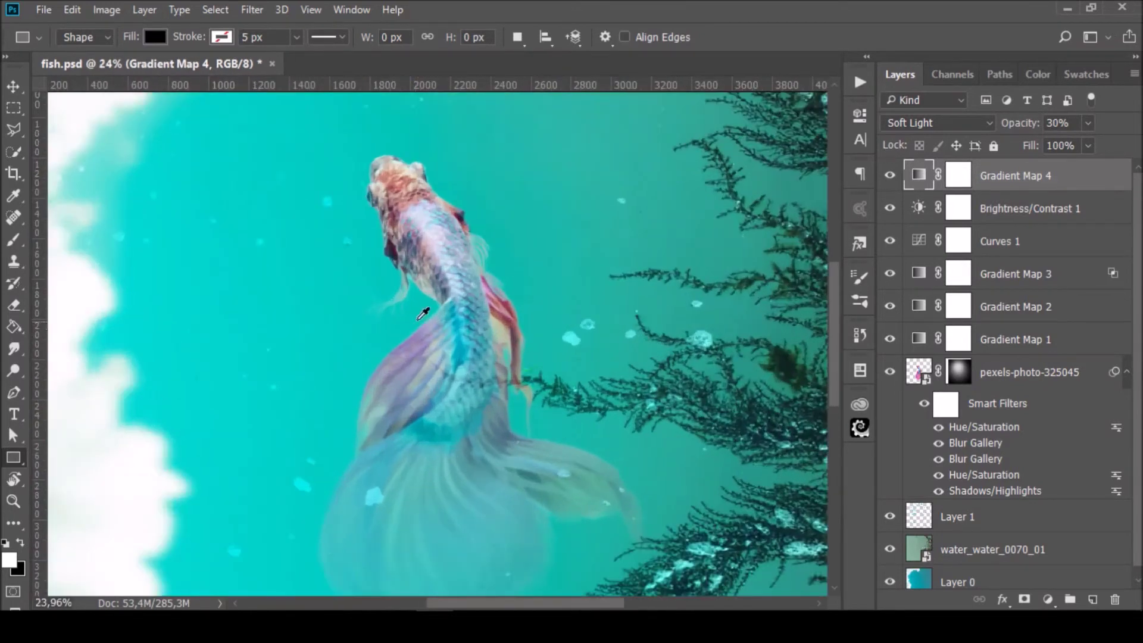
{"action": "scroll", "coordinate": [484, 259], "scroll_direction": "up", "scroll_amount": 3}
{"action": "scroll", "coordinate": [483, 259], "scroll_direction": "down", "scroll_amount": 5}
{"action": "scroll", "coordinate": [483, 259], "scroll_direction": "up", "scroll_amount": 1}
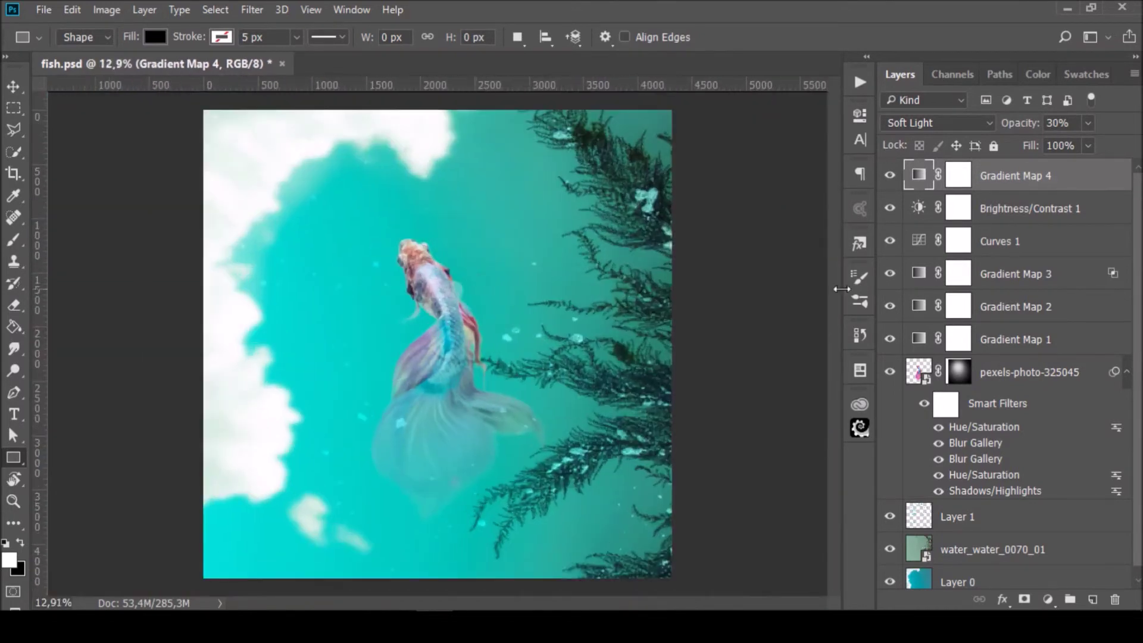
{"action": "left_click", "coordinate": [891, 209]}
{"action": "scroll", "coordinate": [425, 257], "scroll_direction": "up", "scroll_amount": 2}
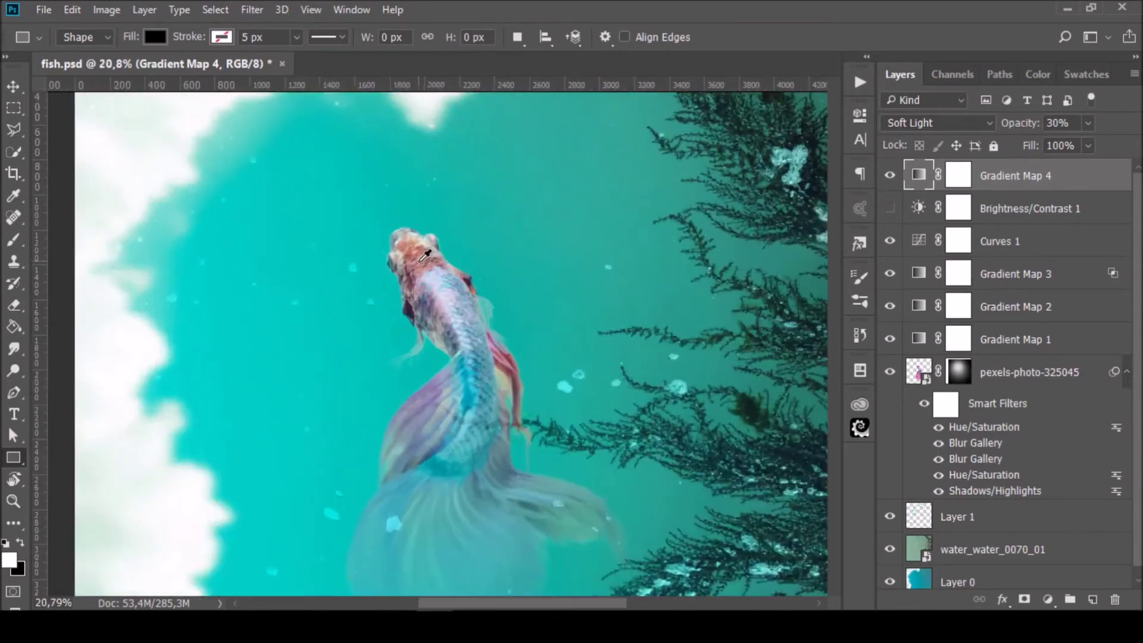
{"action": "scroll", "coordinate": [425, 257], "scroll_direction": "down", "scroll_amount": 2}
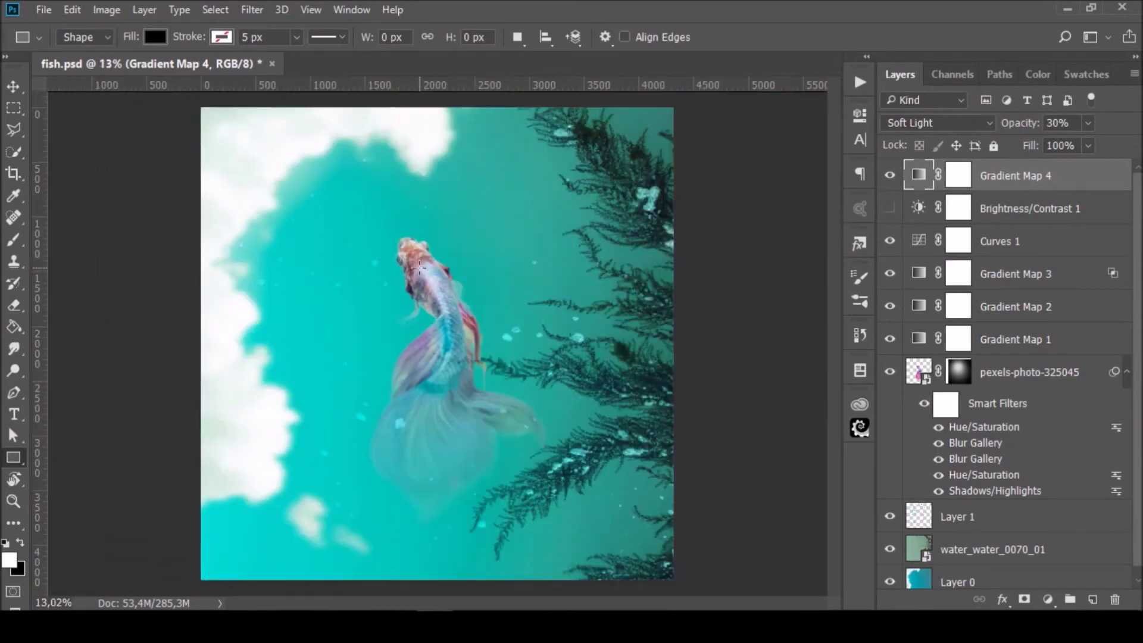